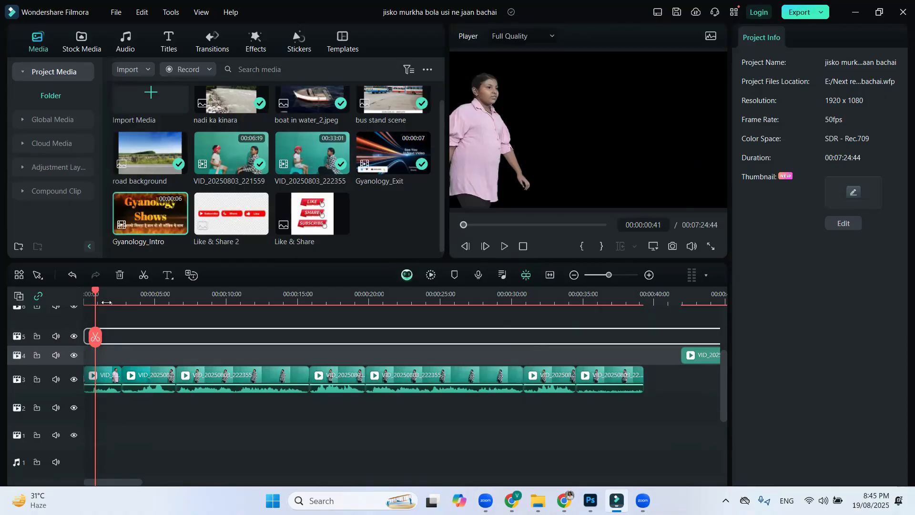
# Play the opening scene from the start and locate the second character's entrance near the beginning of the second track 3 clip
pyautogui.moveTo(107, 302); pyautogui.dragTo(83, 303)
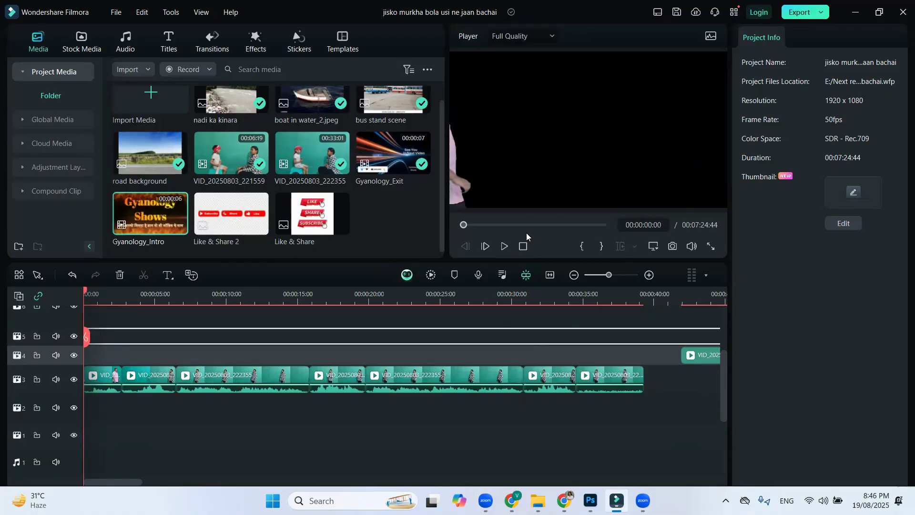
pyautogui.click(504, 246)
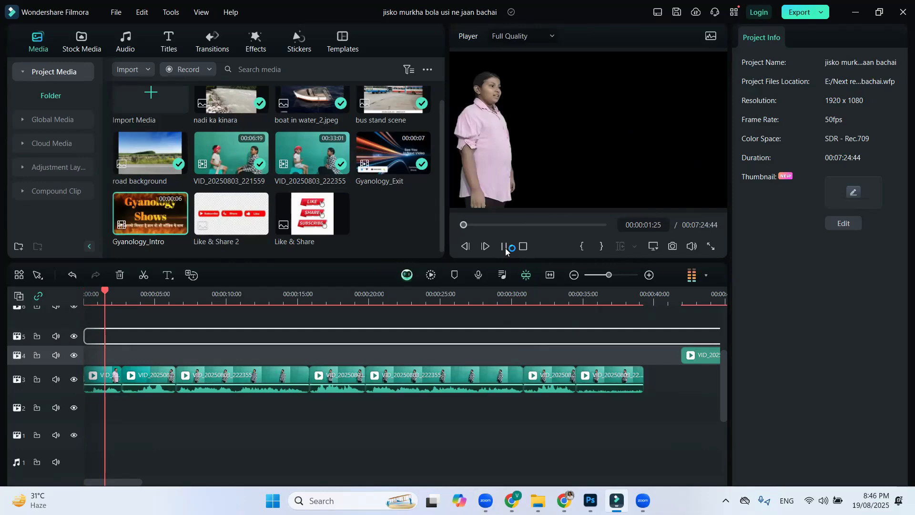
pyautogui.click(505, 247)
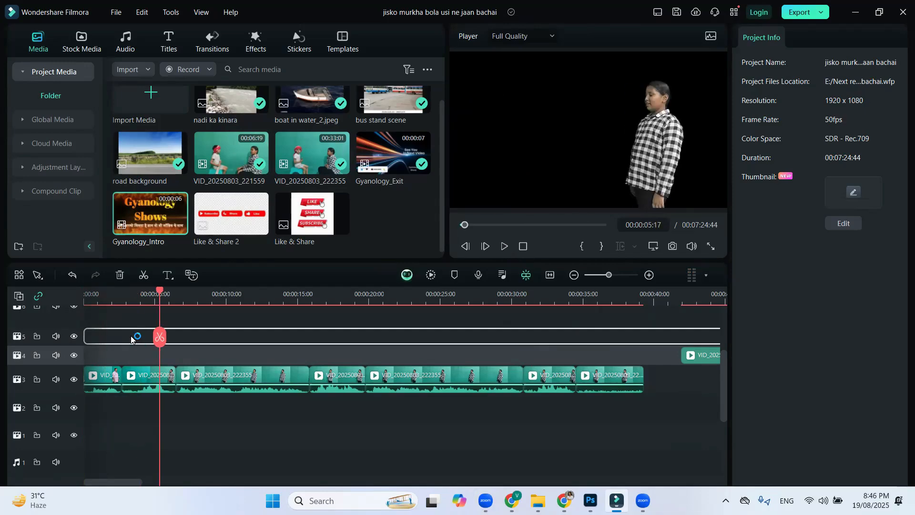
pyautogui.click(127, 303)
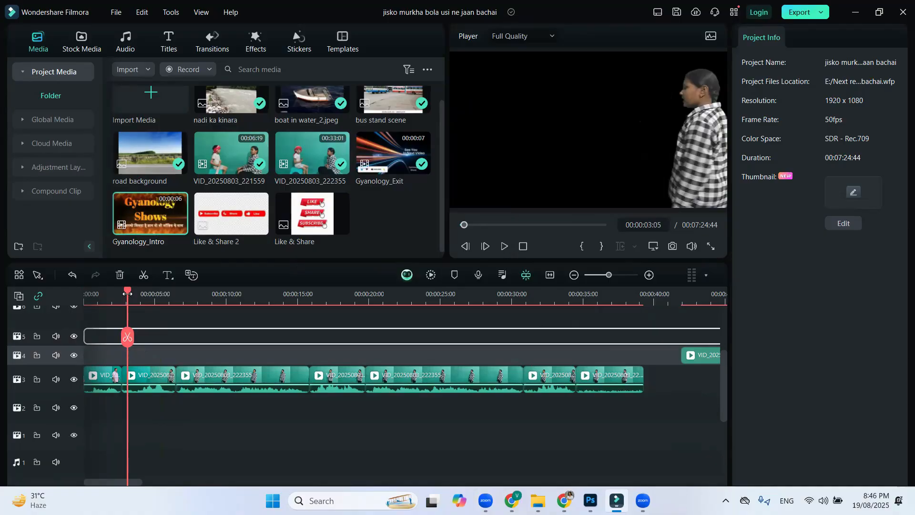
pyautogui.moveTo(127, 290); pyautogui.dragTo(132, 291)
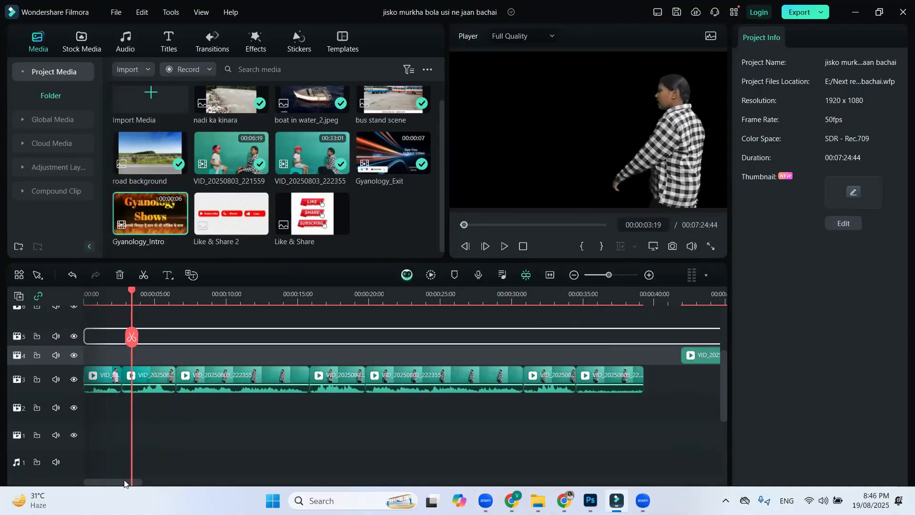
# Preview the track 4 clips from about 42 seconds and mute the second one, the standing shot of the pink-shirted character
pyautogui.moveTo(126, 481); pyautogui.dragTo(153, 482)
pyautogui.click(405, 304)
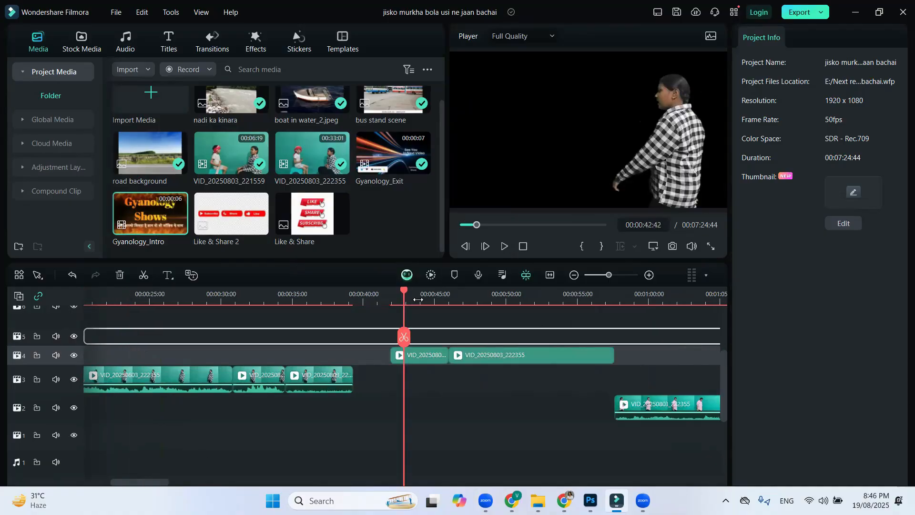
pyautogui.click(505, 246)
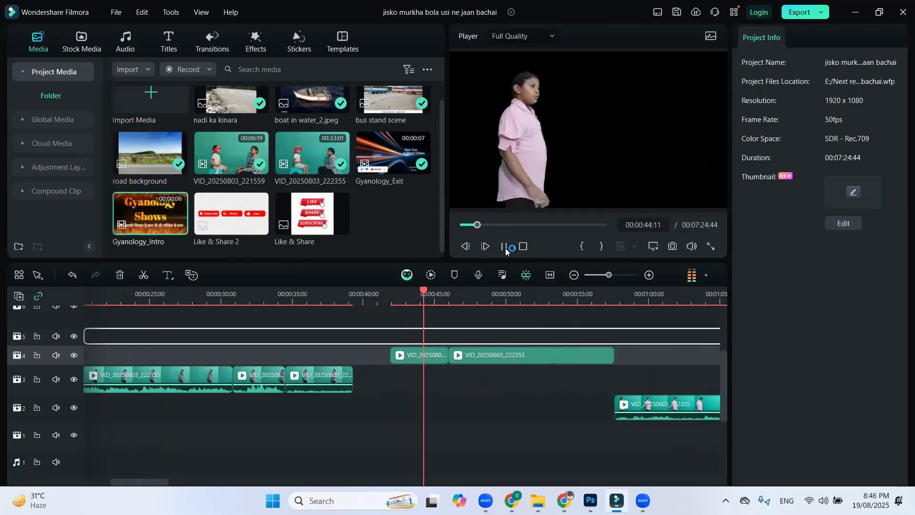
pyautogui.rightClick(498, 357)
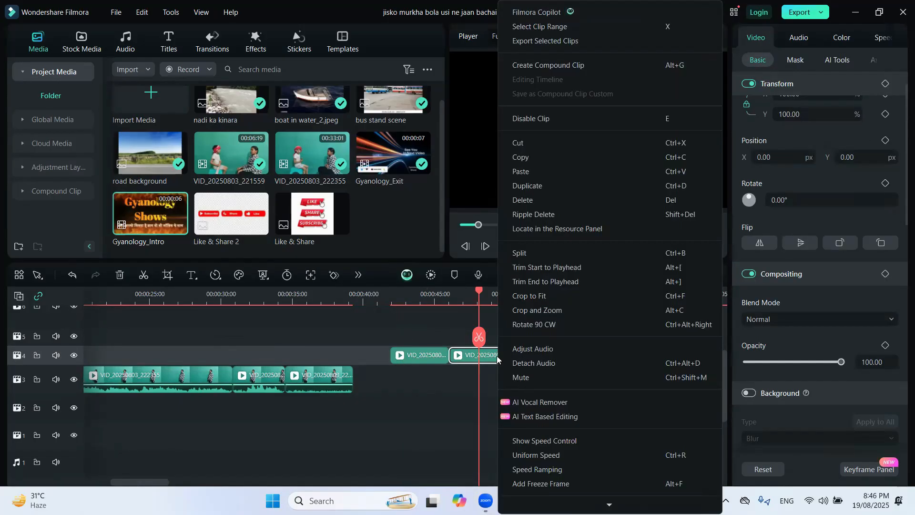
pyautogui.press('Escape')
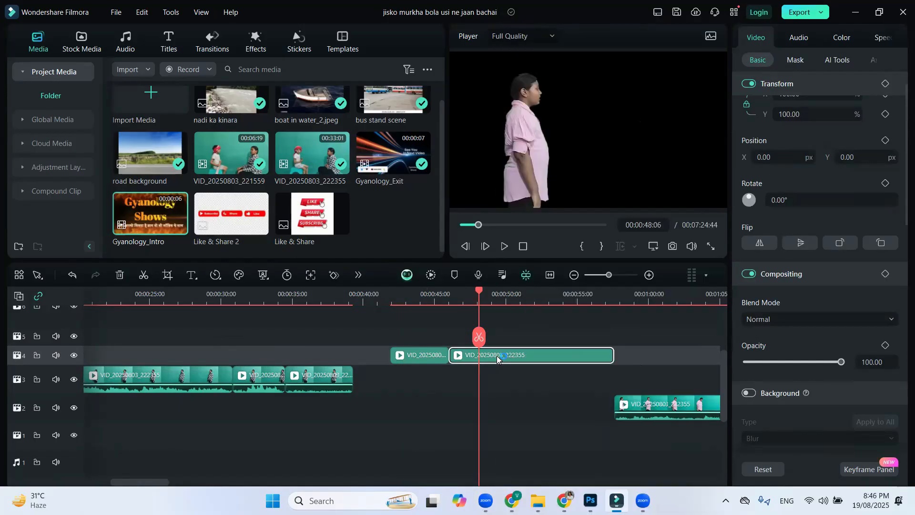
# Play back the muted standing shot on track 4 and copy that clip
pyautogui.click(504, 247)
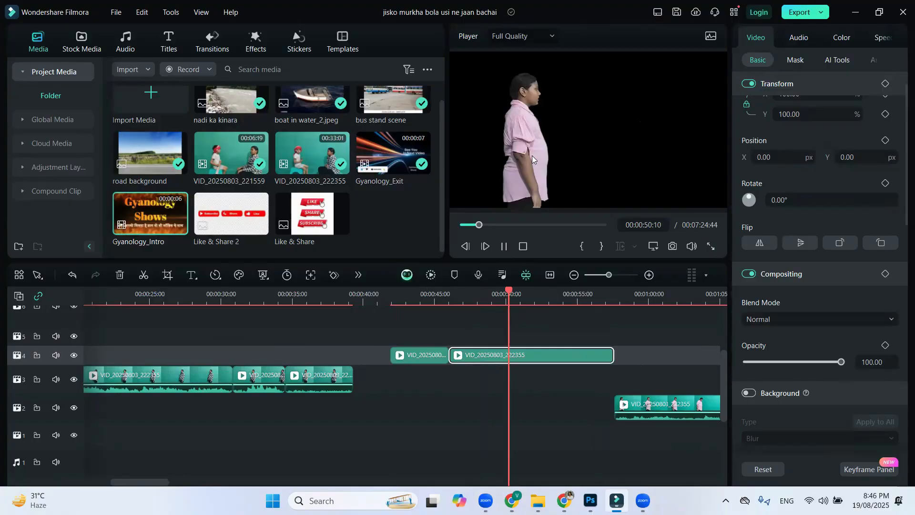
pyautogui.click(504, 249)
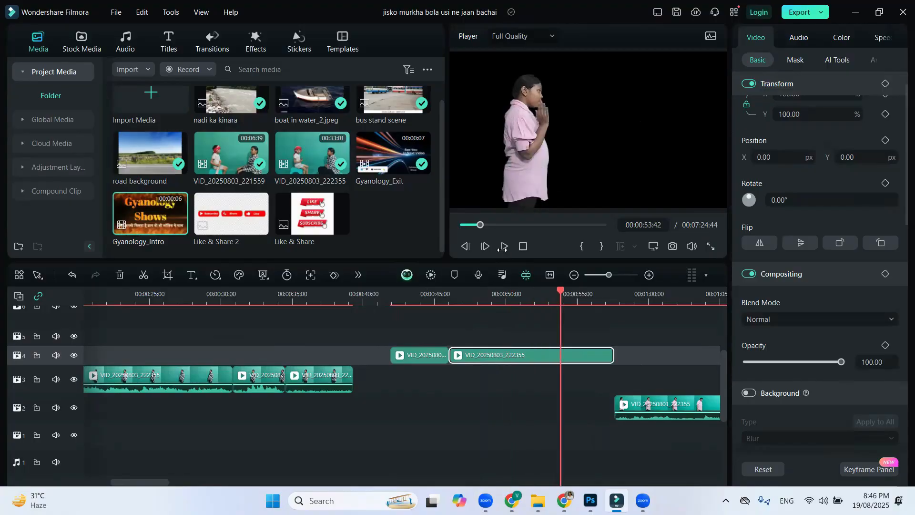
pyautogui.click(476, 295)
pyautogui.rightClick(502, 358)
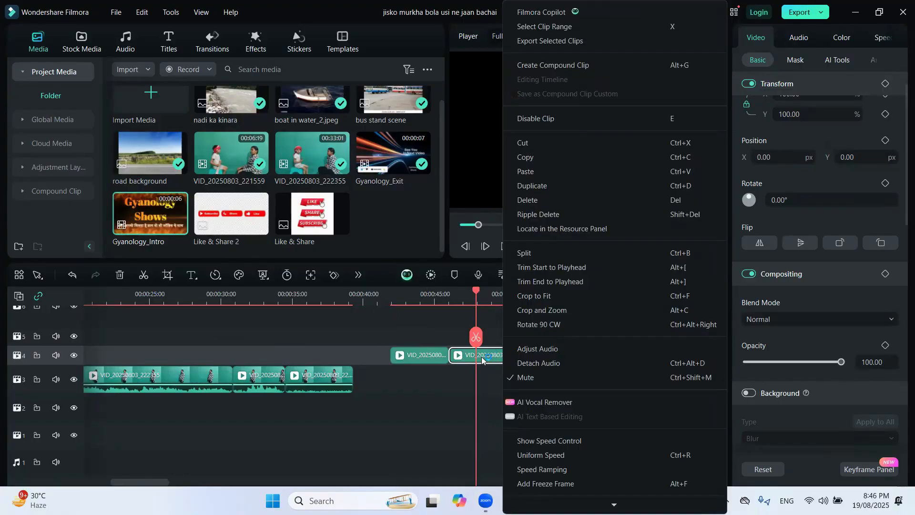
pyautogui.click(482, 380)
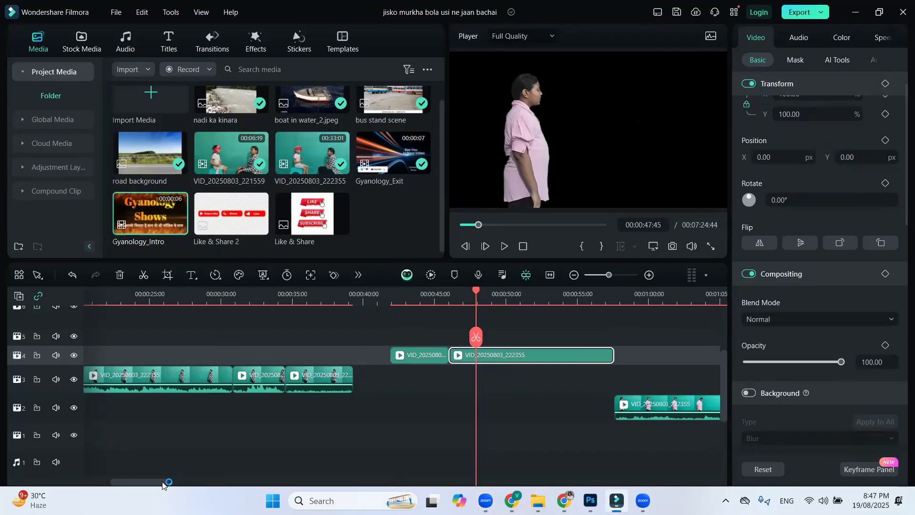
# Paste the copied clip onto track 4 at 00:00:02:38, above the start of the second track 3 clip
pyautogui.moveTo(127, 482); pyautogui.dragTo(100, 482)
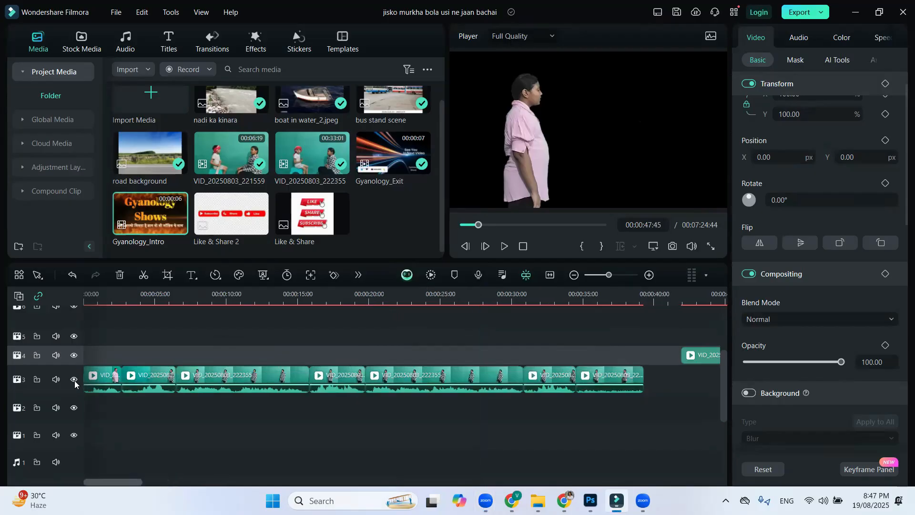
pyautogui.click(128, 294)
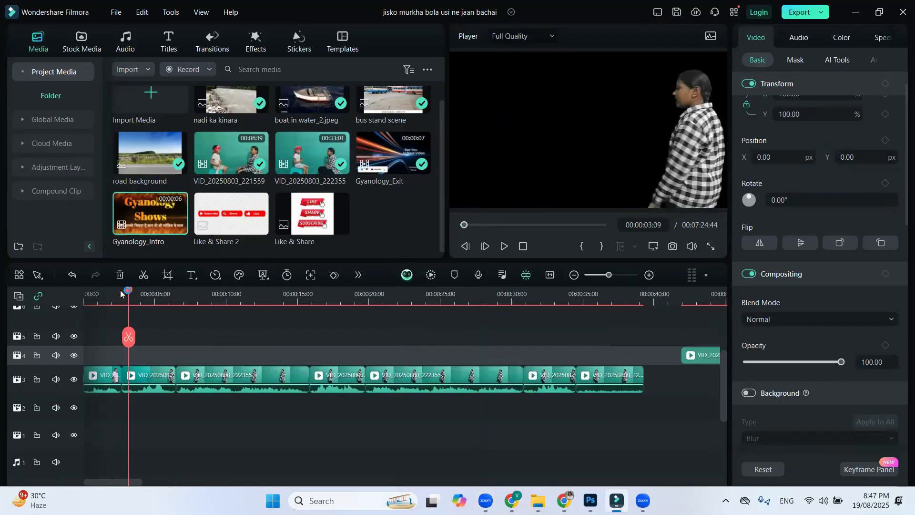
pyautogui.click(123, 294)
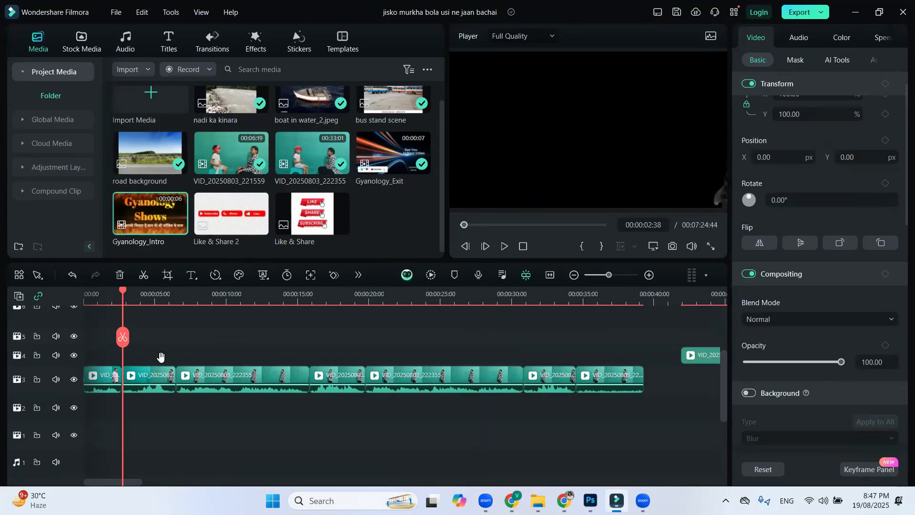
pyautogui.hotkey('ctrl', 'v')
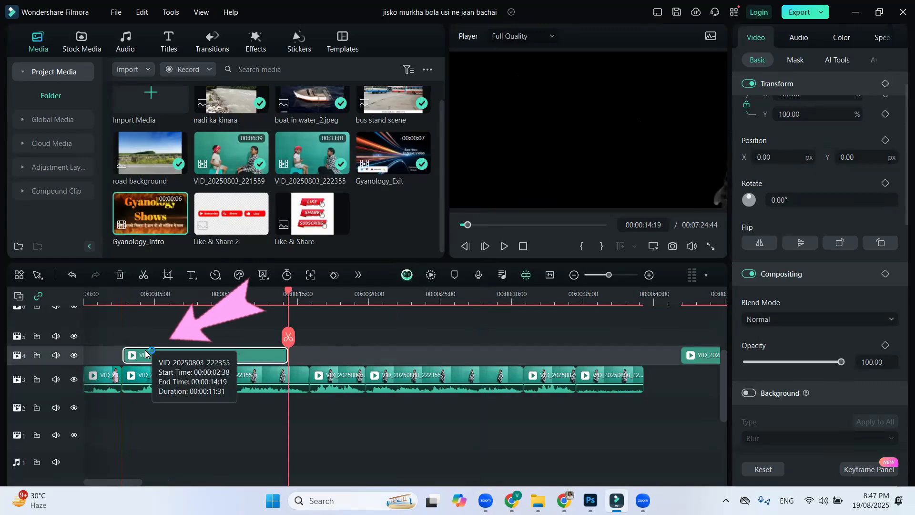
# Review the overlap of the pasted clip with the second character's clip, and play the opening from the start
pyautogui.click(114, 301)
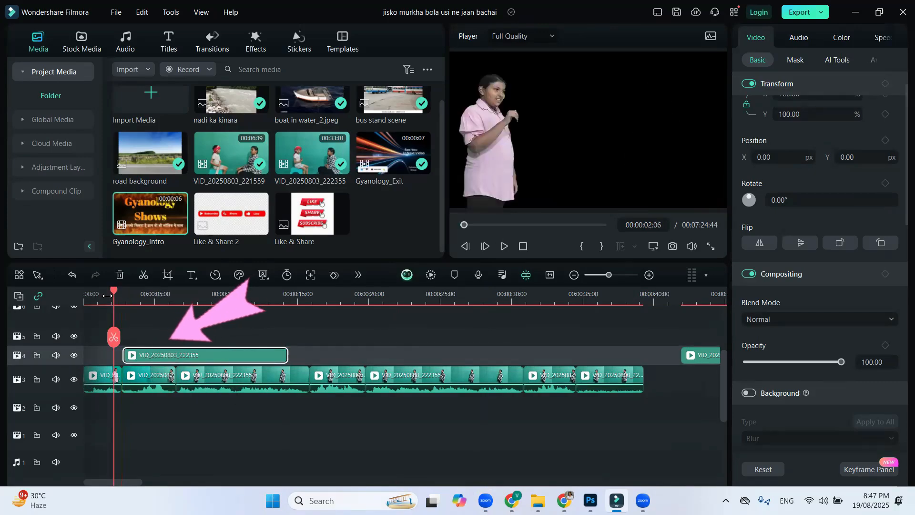
pyautogui.click(129, 303)
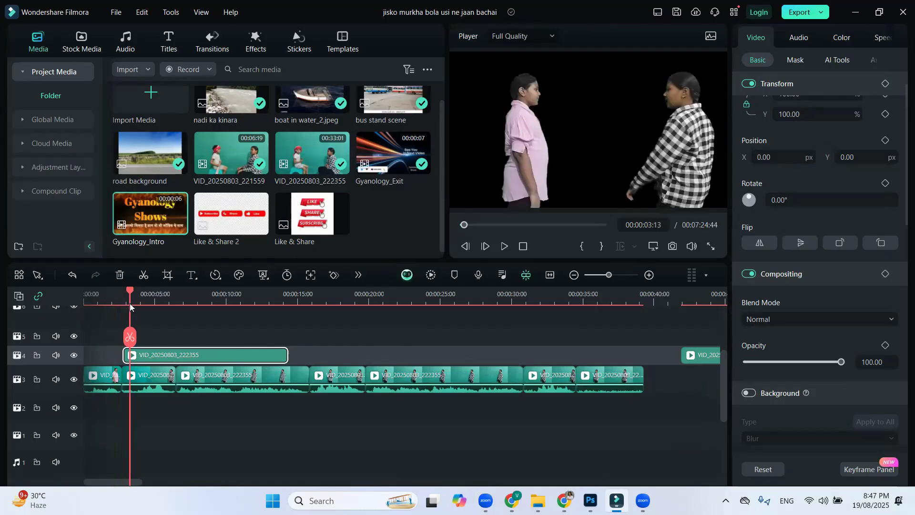
pyautogui.click(165, 321)
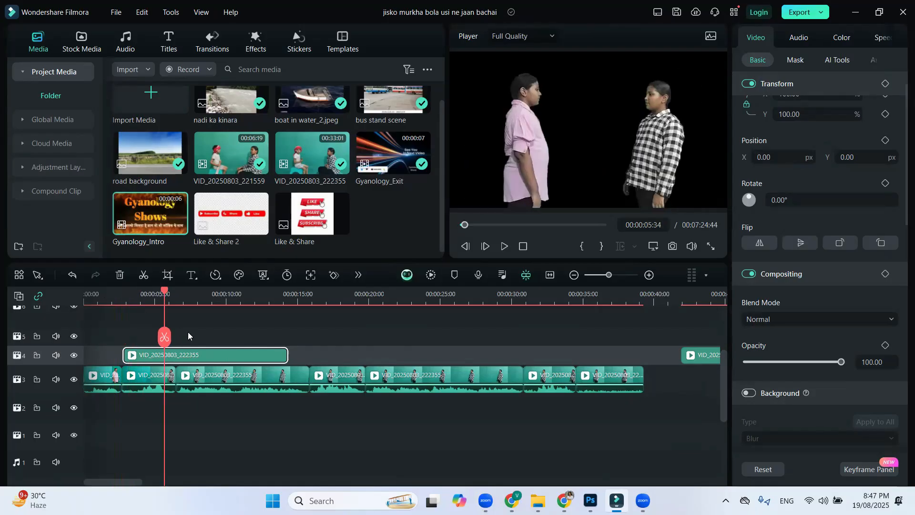
pyautogui.click(188, 335)
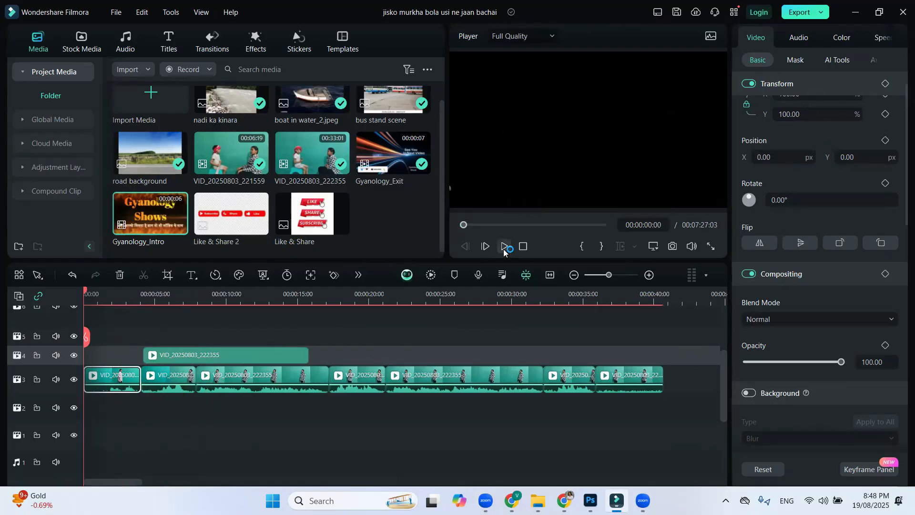
pyautogui.click(504, 246)
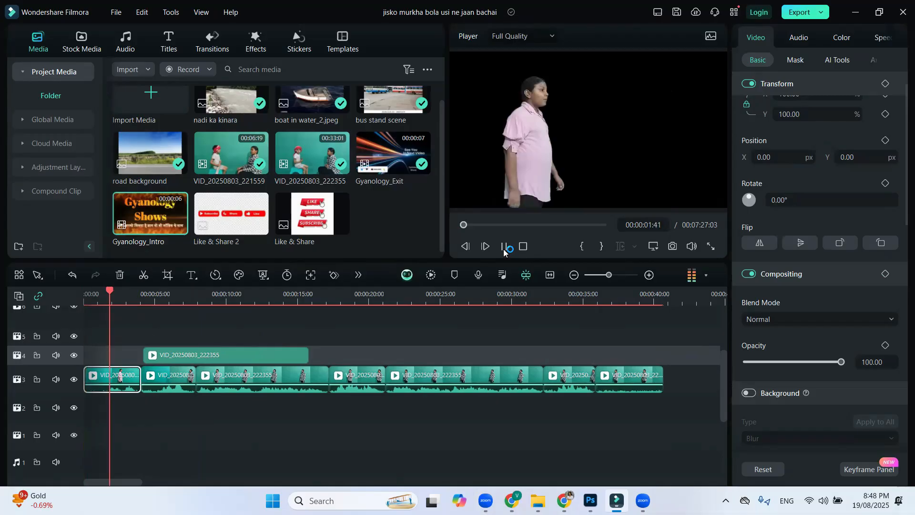
pyautogui.click(504, 246)
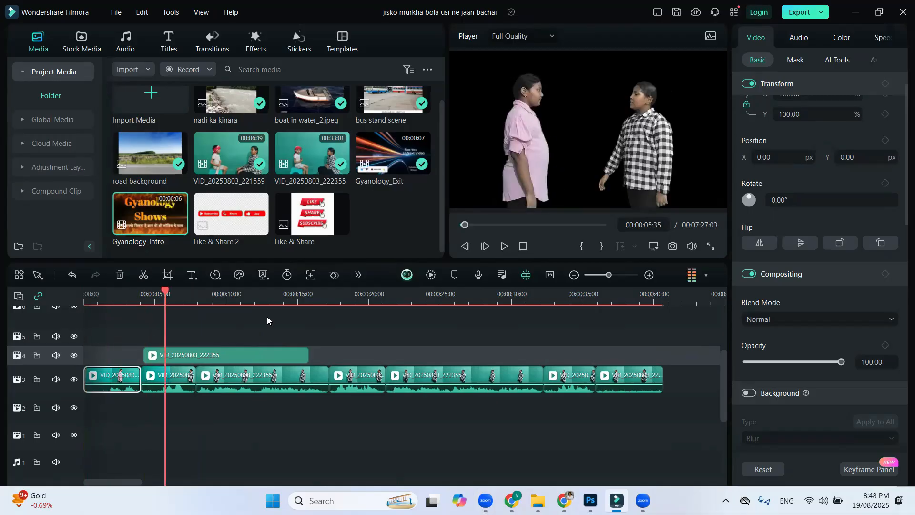
# Trim the start of the pasted track 4 clip to 00:00:04:03, flush with the start of the second track 3 clip
pyautogui.scroll(1, 137, 296)
pyautogui.click(135, 299)
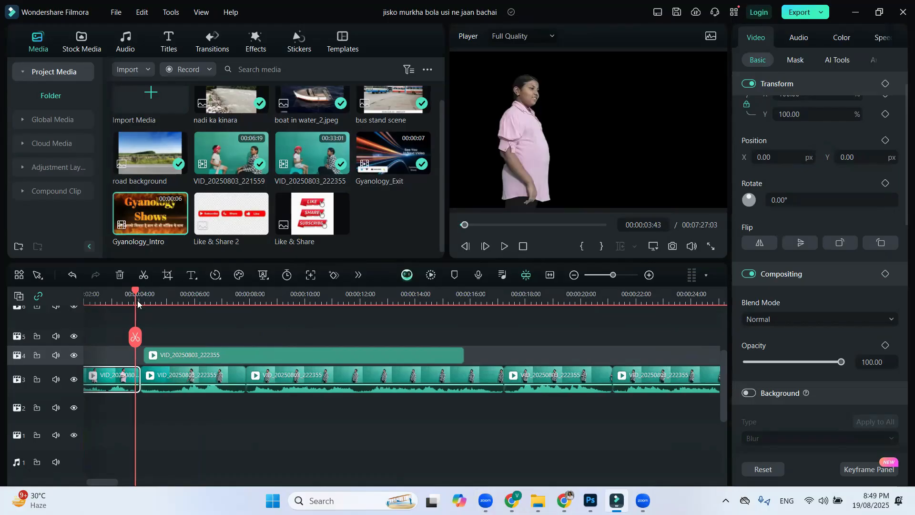
pyautogui.click(138, 304)
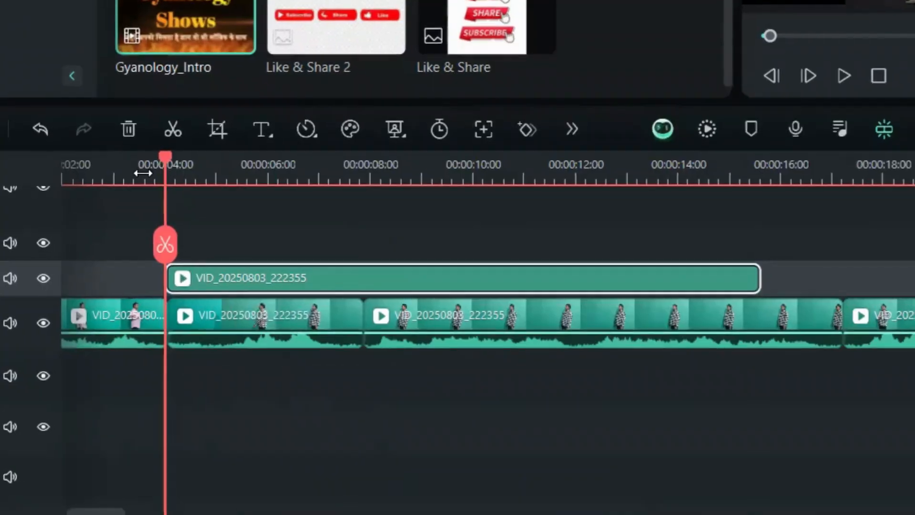
pyautogui.click(142, 173)
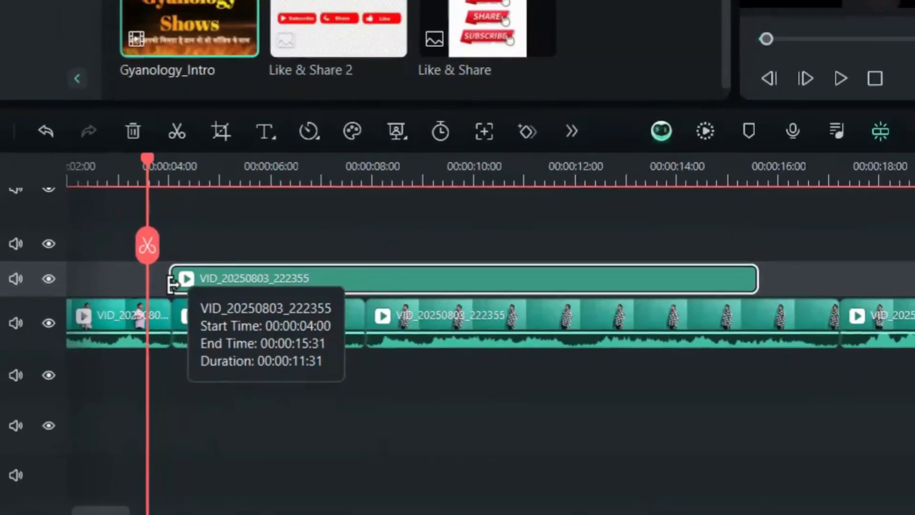
pyautogui.moveTo(172, 285); pyautogui.dragTo(180, 288)
pyautogui.moveTo(144, 359); pyautogui.dragTo(157, 365)
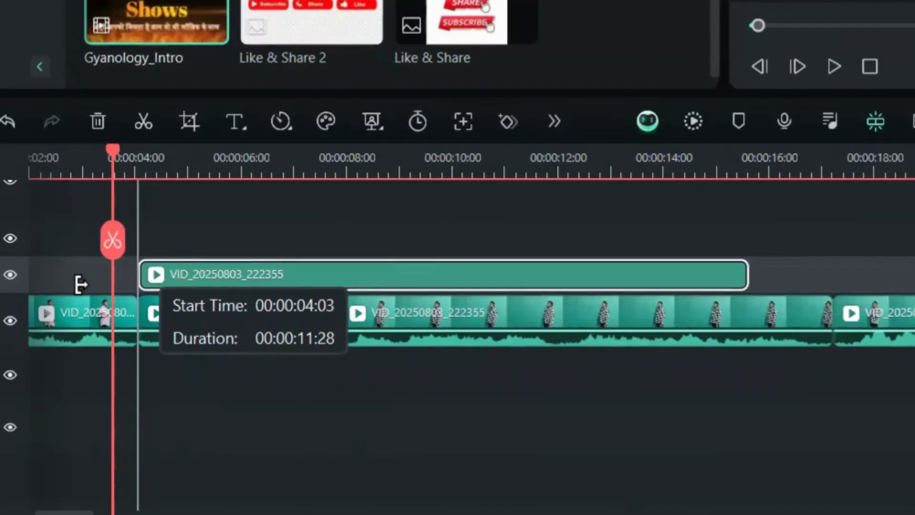
pyautogui.moveTo(168, 295); pyautogui.dragTo(141, 298)
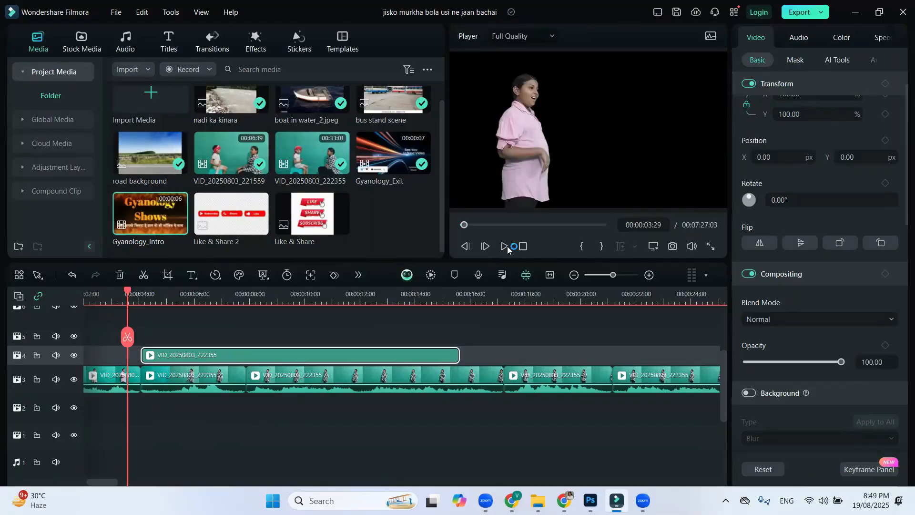
# Check the overlapping clips around 6 seconds and play the two-character section from 00:00:04:13
pyautogui.click(211, 296)
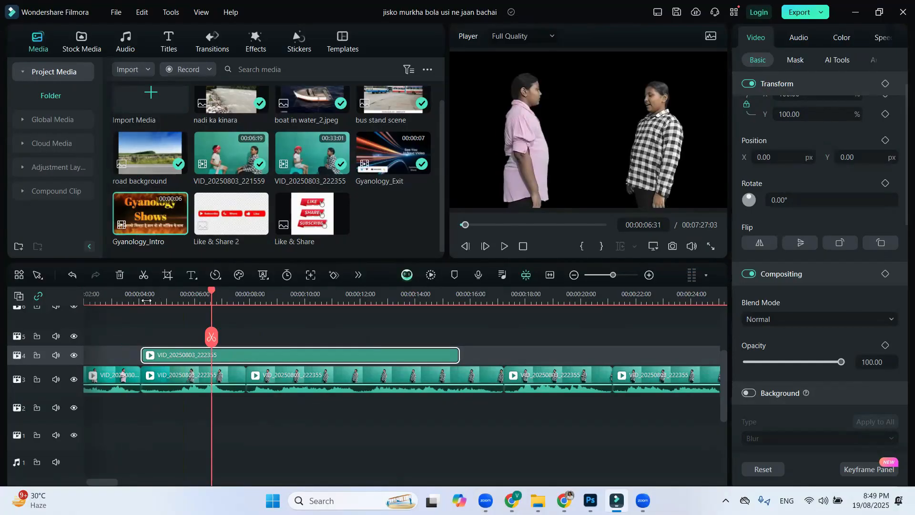
pyautogui.click(146, 299)
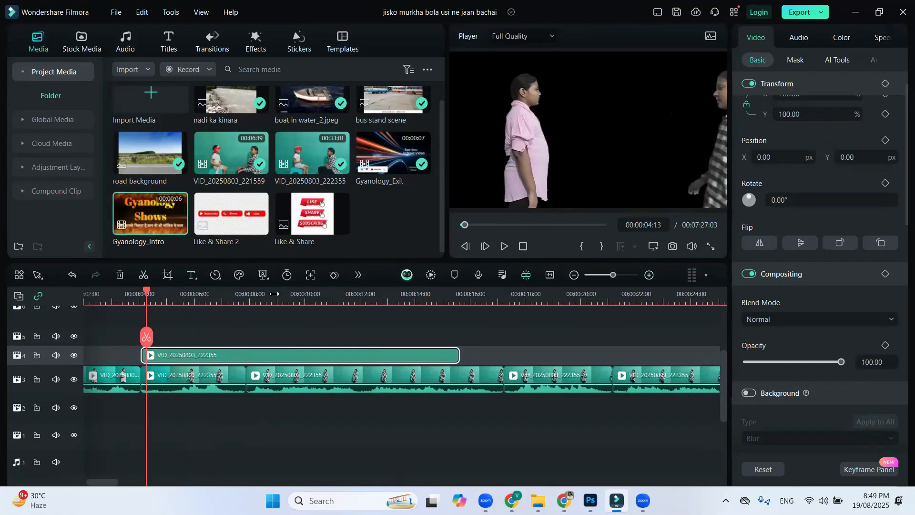
pyautogui.click(507, 245)
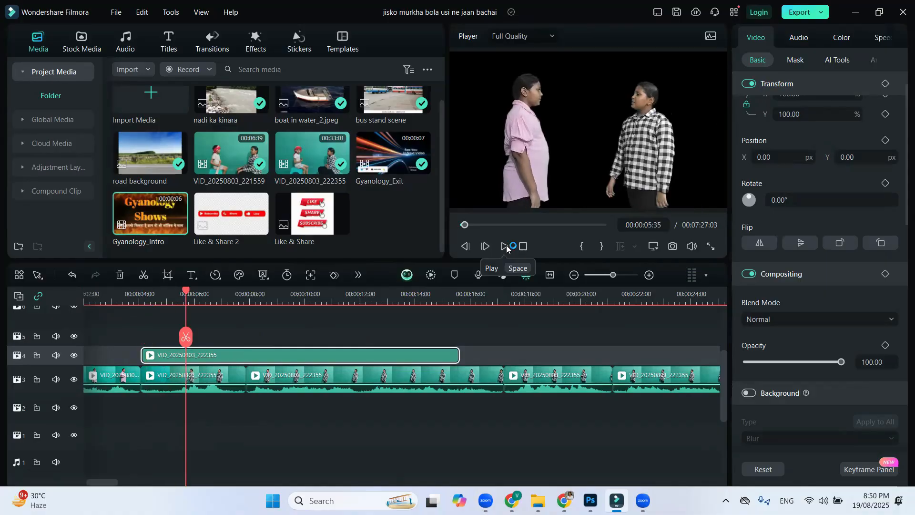
# Split the pasted track 4 clip at the end of the second track 3 clip and move its remainder to about 14 seconds
pyautogui.moveTo(186, 336); pyautogui.dragTo(248, 340)
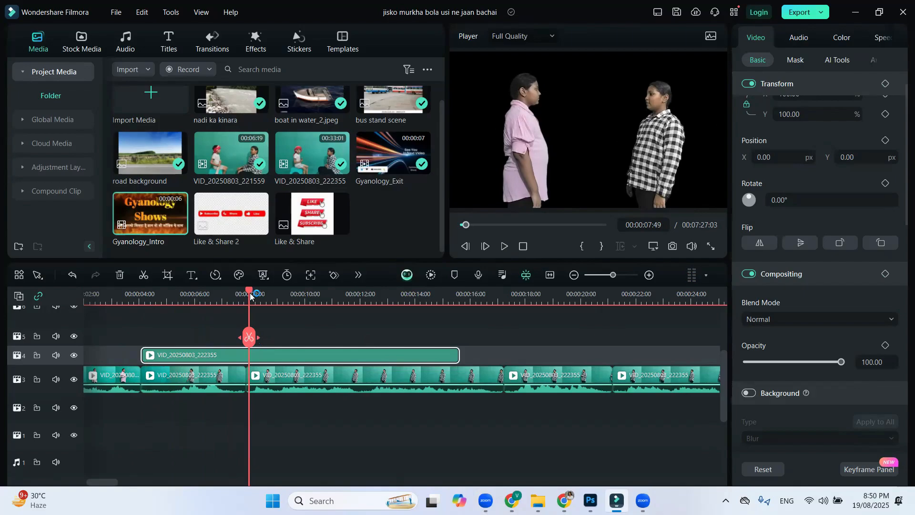
pyautogui.moveTo(251, 341); pyautogui.dragTo(248, 342)
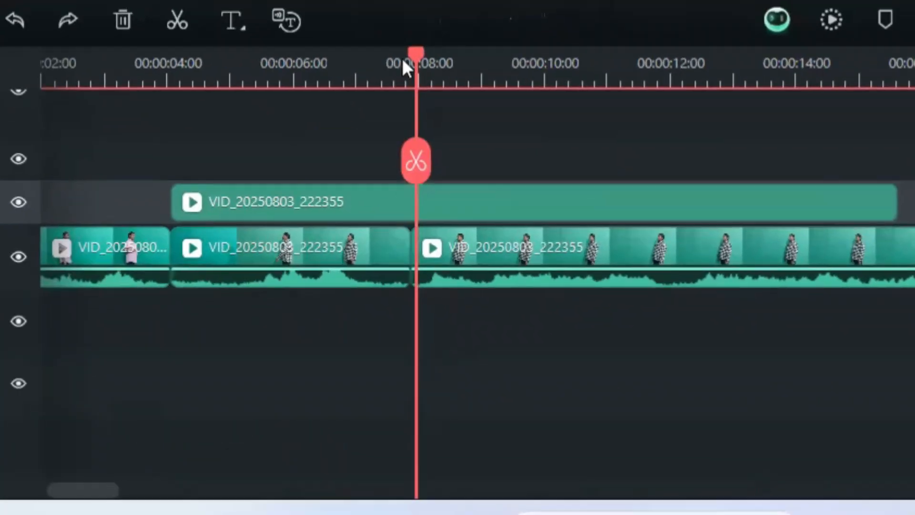
pyautogui.moveTo(318, 55); pyautogui.dragTo(326, 90)
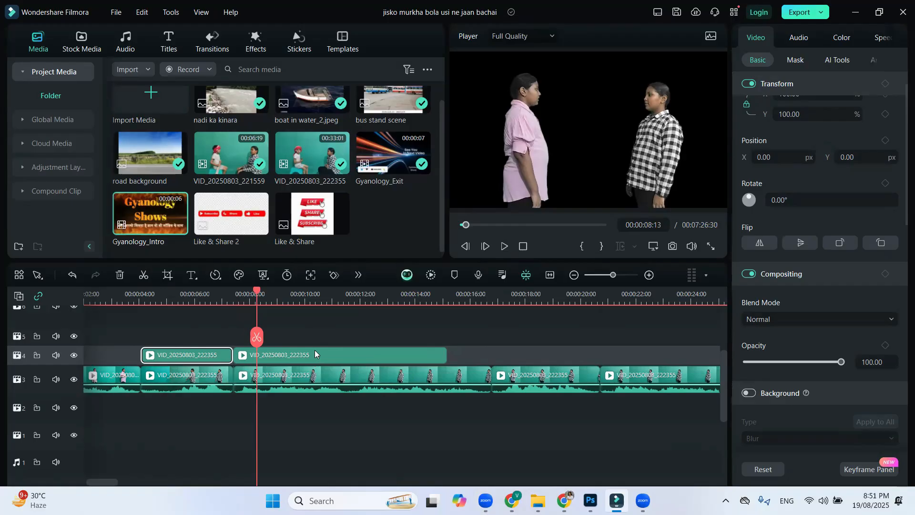
pyautogui.moveTo(349, 353); pyautogui.dragTo(515, 352)
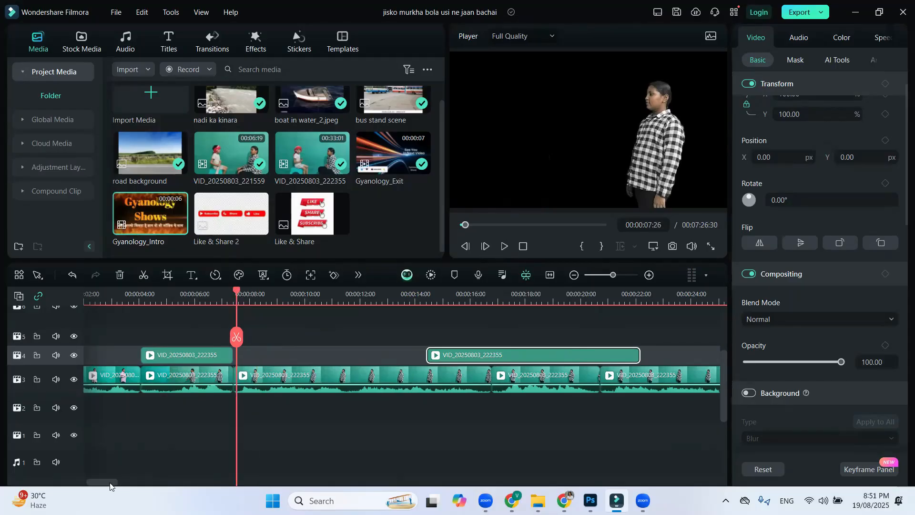
# Play the first character's dialogue clip near 00:01:00 on track 4 and move it to 00:00:07:20 on the same track
pyautogui.moveTo(114, 483); pyautogui.dragTo(172, 494)
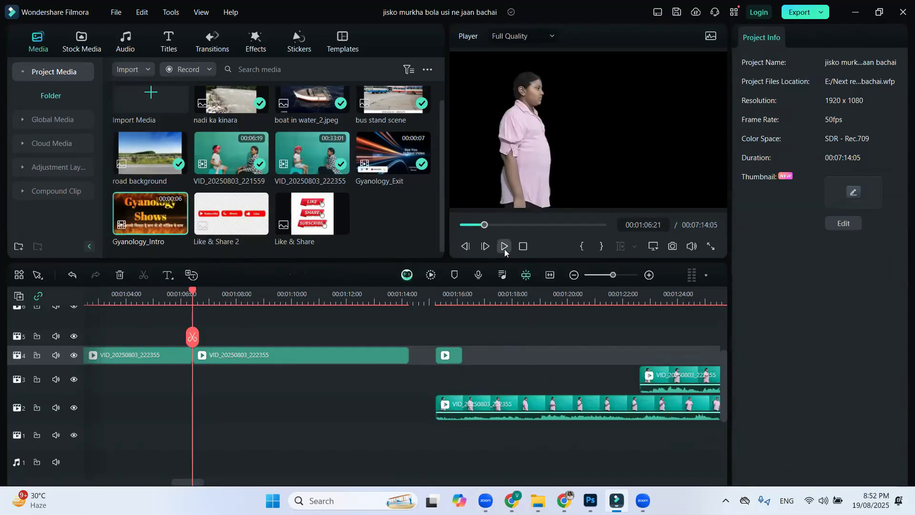
pyautogui.click(504, 246)
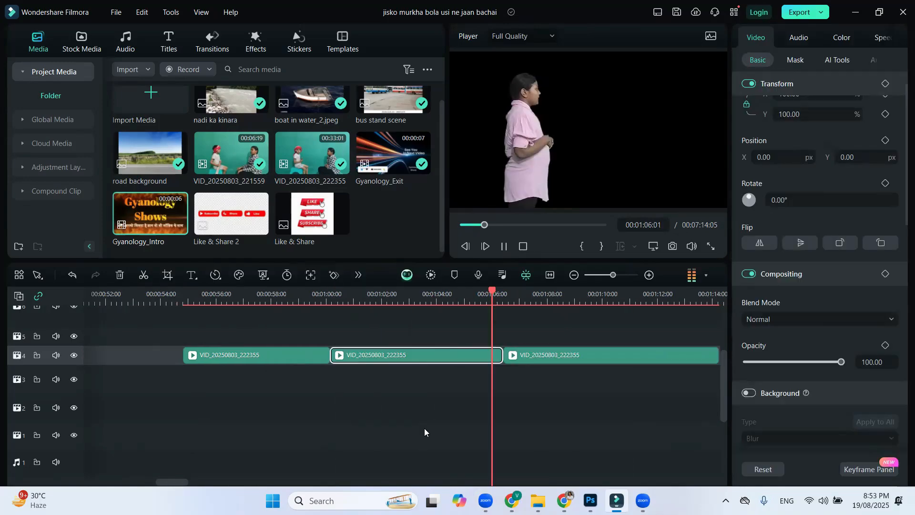
pyautogui.press('space')
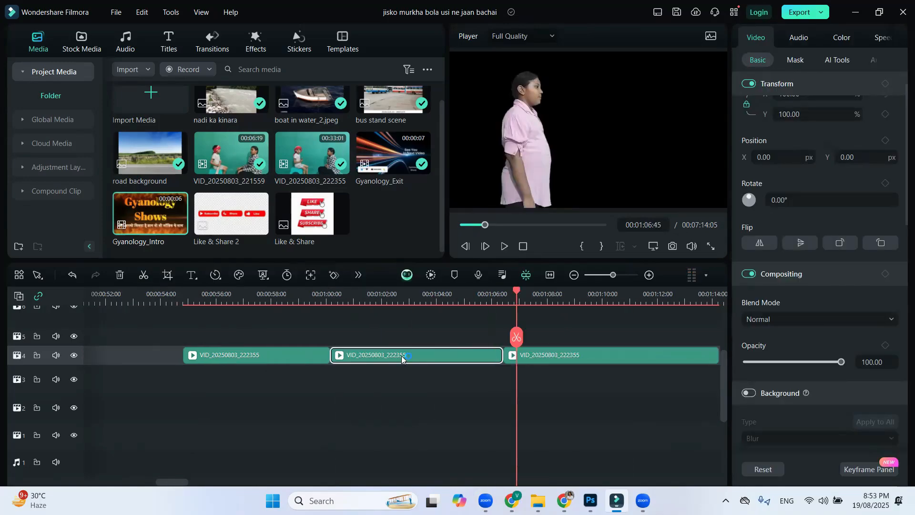
pyautogui.moveTo(403, 356); pyautogui.dragTo(357, 349)
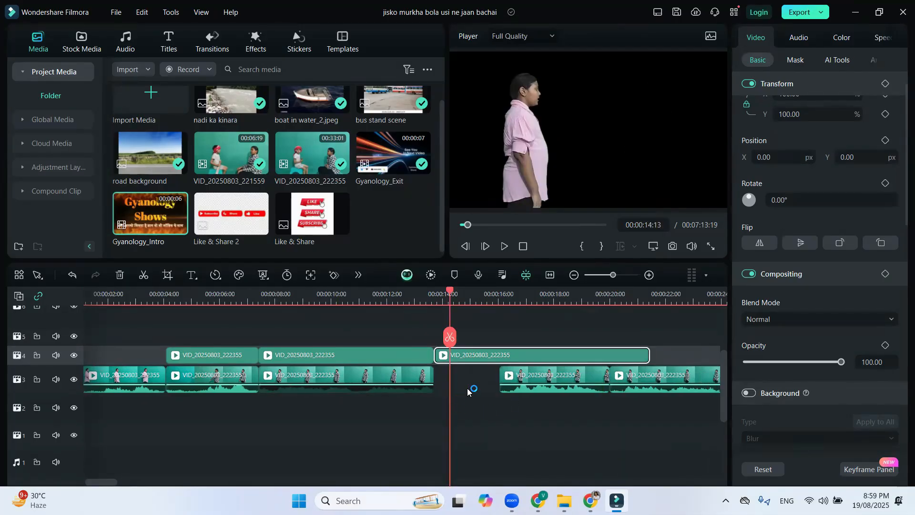
# Move the track 4 standing shot to about 20 seconds and shift the second character's next track 3 clip back to 00:00:13:34
pyautogui.click(467, 388)
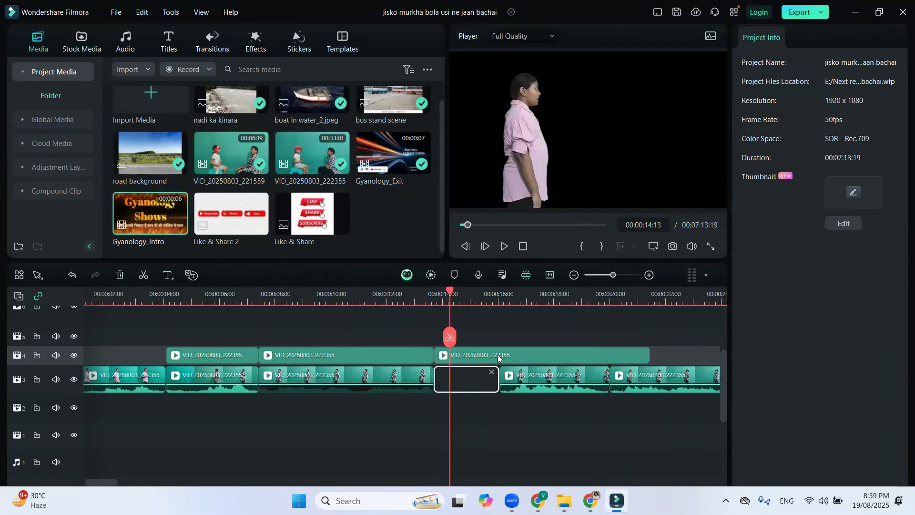
pyautogui.moveTo(500, 352); pyautogui.dragTo(685, 350)
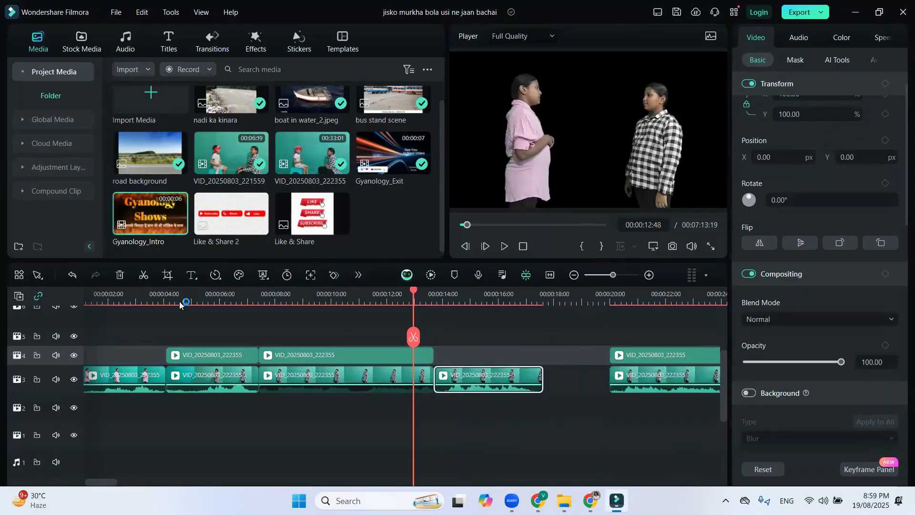
# Preview the first character's standing shot at 00:00:04:03, copy it, and paste it on track 4 at 00:00:13:34
pyautogui.click(180, 302)
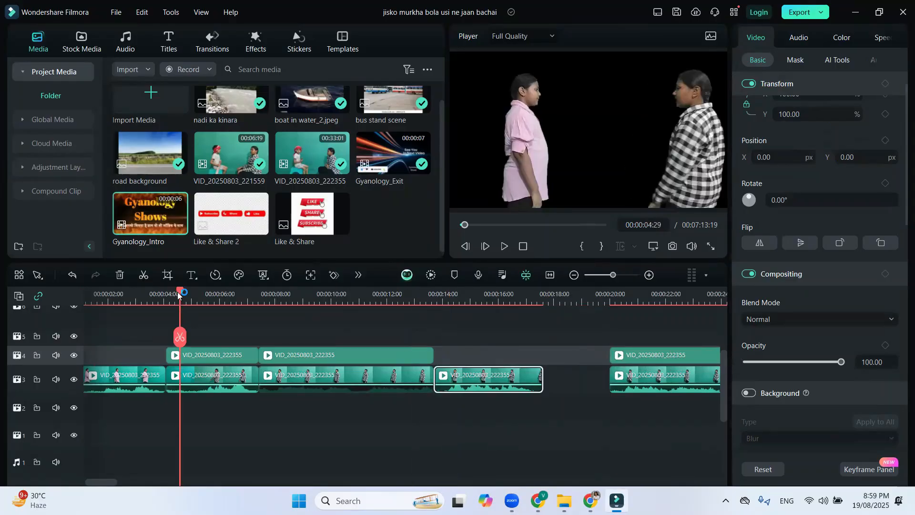
pyautogui.click(506, 246)
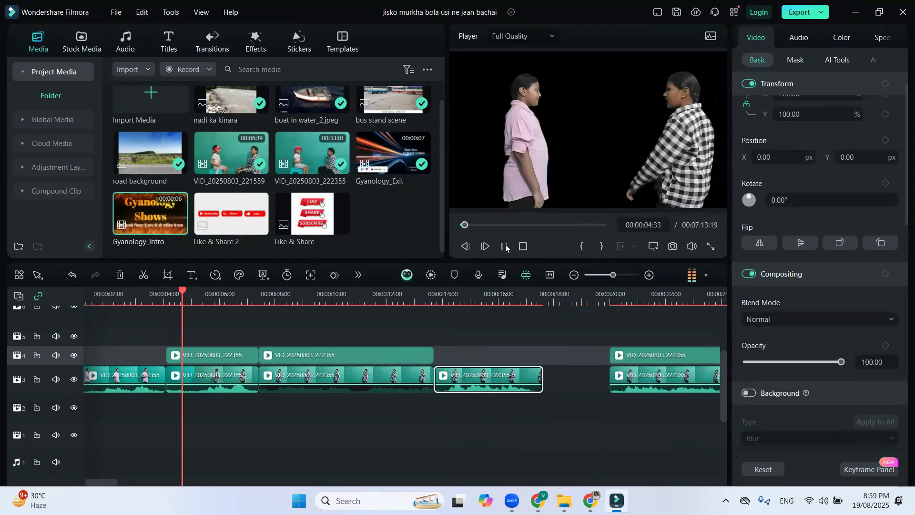
pyautogui.click(506, 246)
pyautogui.click(211, 357)
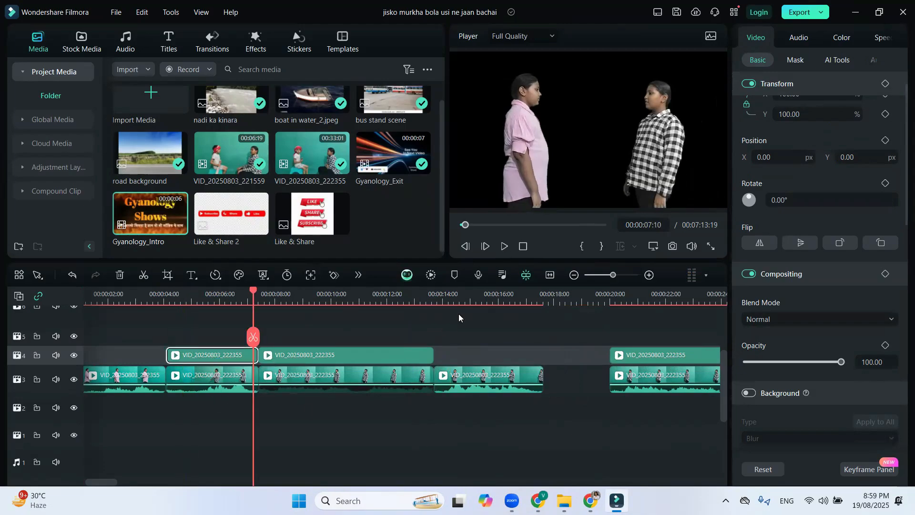
pyautogui.click(444, 297)
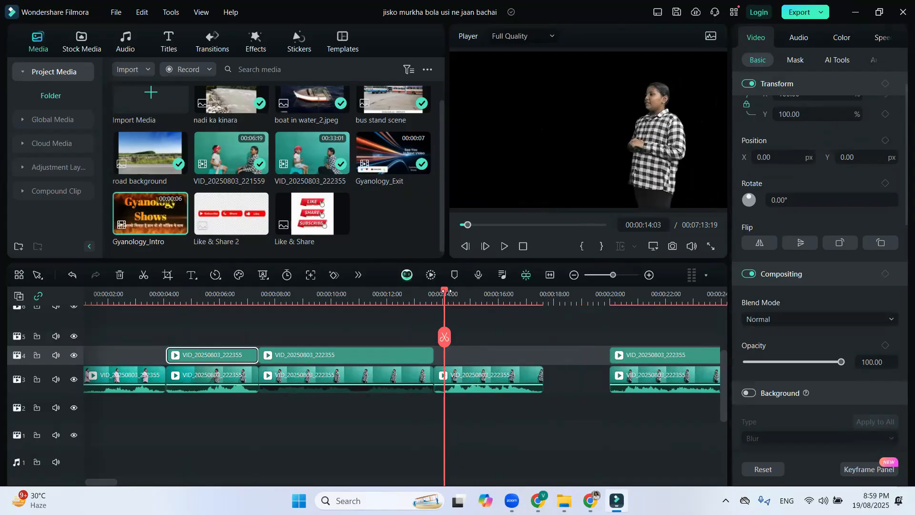
pyautogui.moveTo(446, 292); pyautogui.dragTo(439, 298)
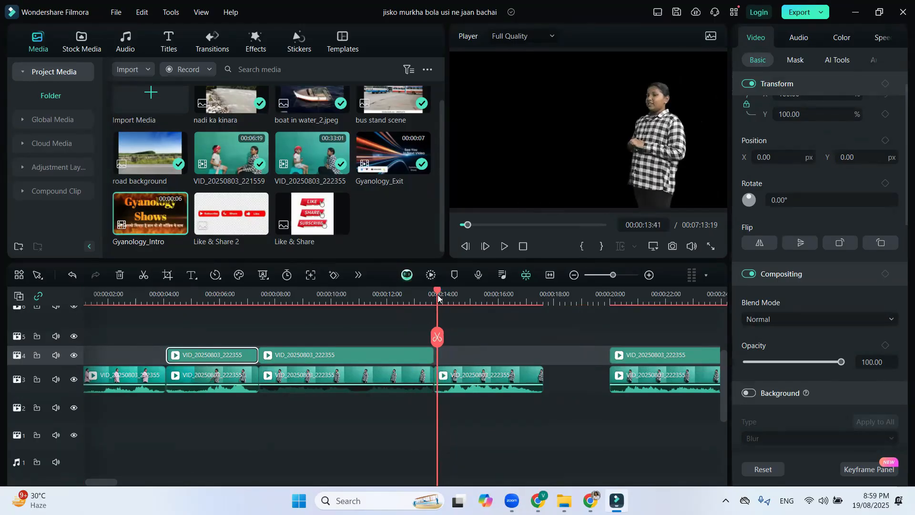
pyautogui.hotkey('ctrl', 'v')
pyautogui.moveTo(458, 358); pyautogui.dragTo(455, 358)
# Play the section from 00:00:11:25 and trim the start of the second character's track 3 clip at 00:00:13:34
pyautogui.click(373, 296)
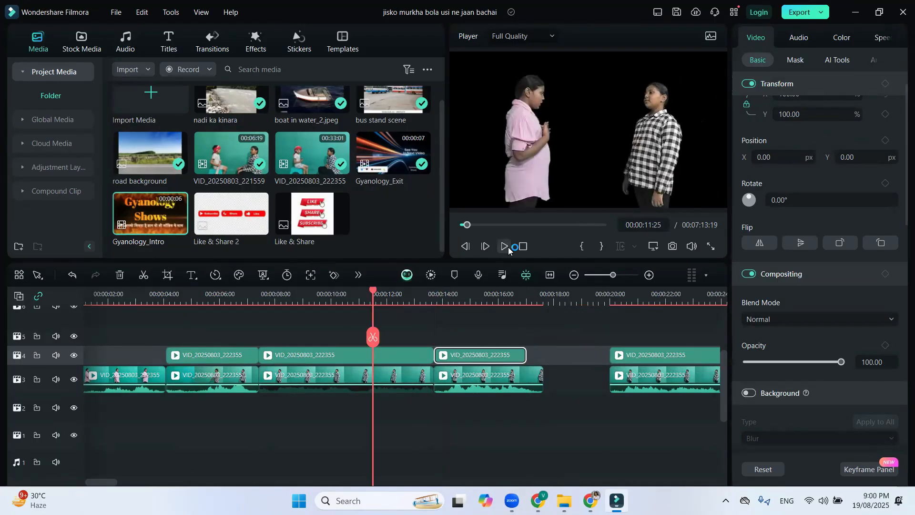
pyautogui.click(507, 247)
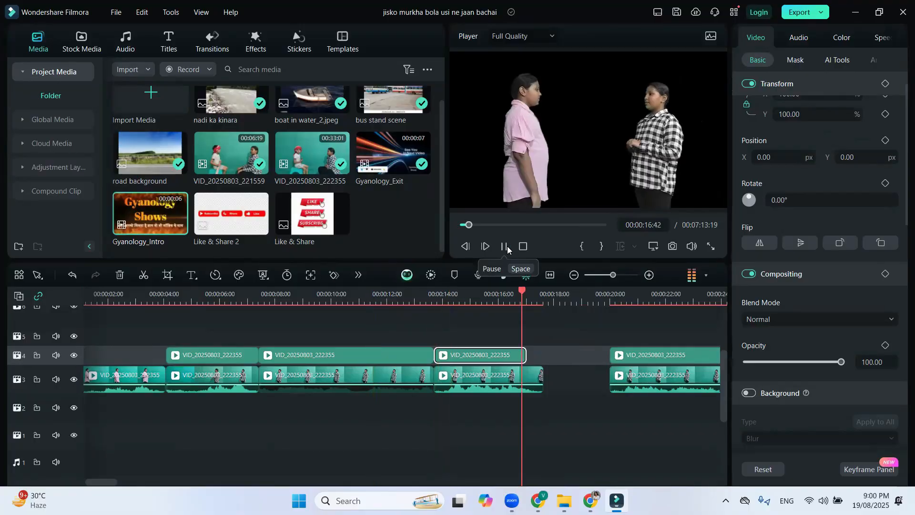
pyautogui.click(506, 247)
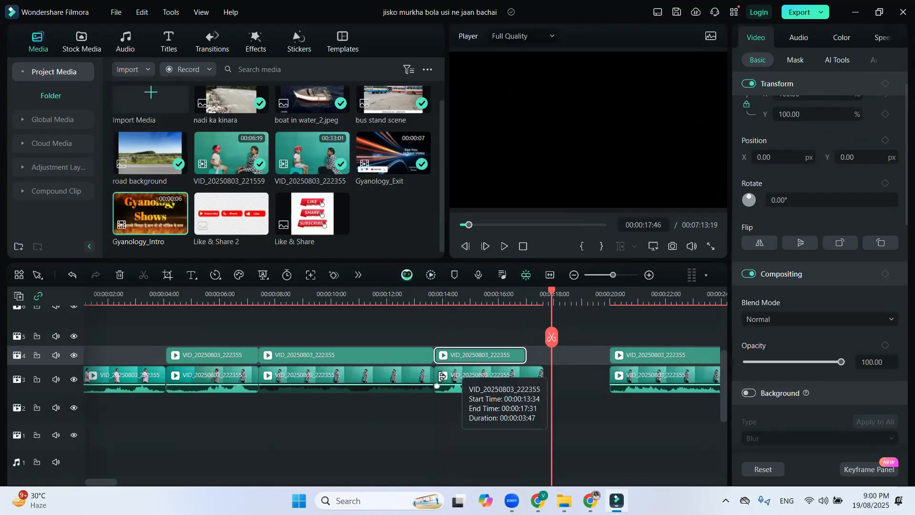
pyautogui.click(435, 379)
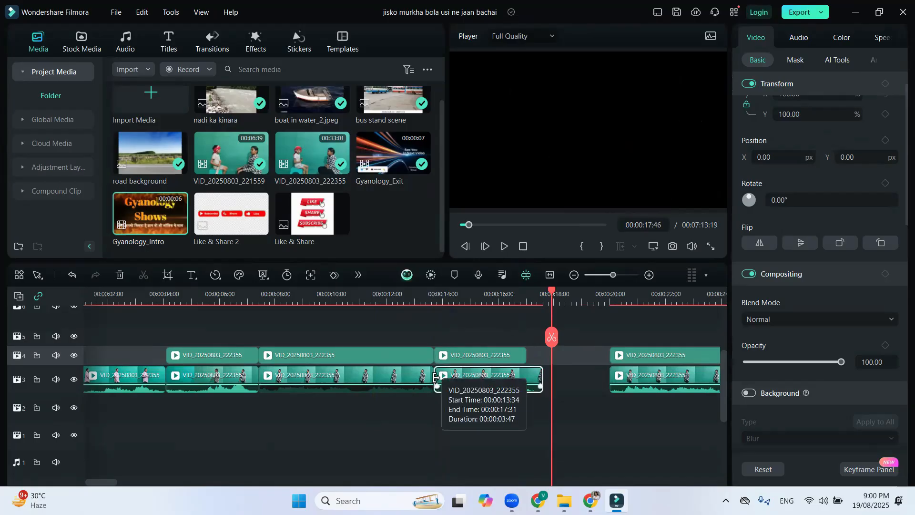
pyautogui.moveTo(434, 379); pyautogui.dragTo(438, 379)
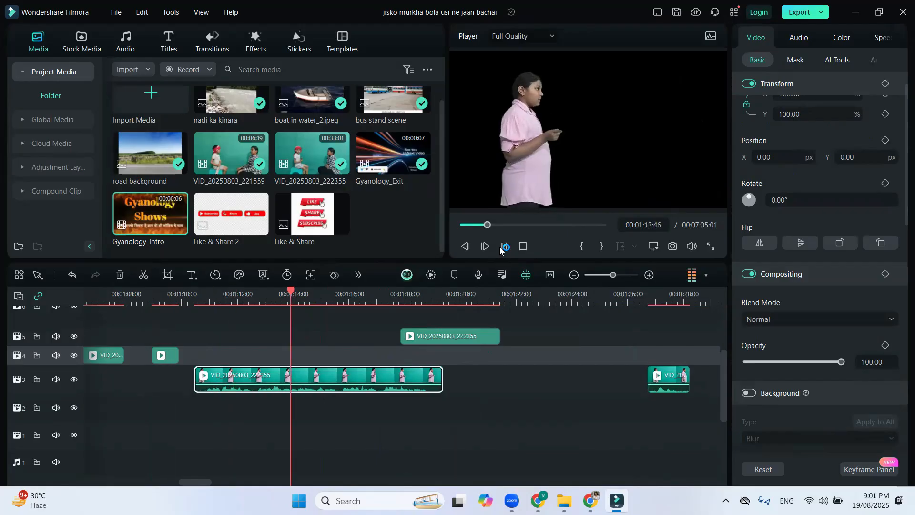
# Move the first character's dialogue clip near 00:01:10 to track 4 at about 17 seconds and play the join from 00:00:16:48
pyautogui.click(504, 247)
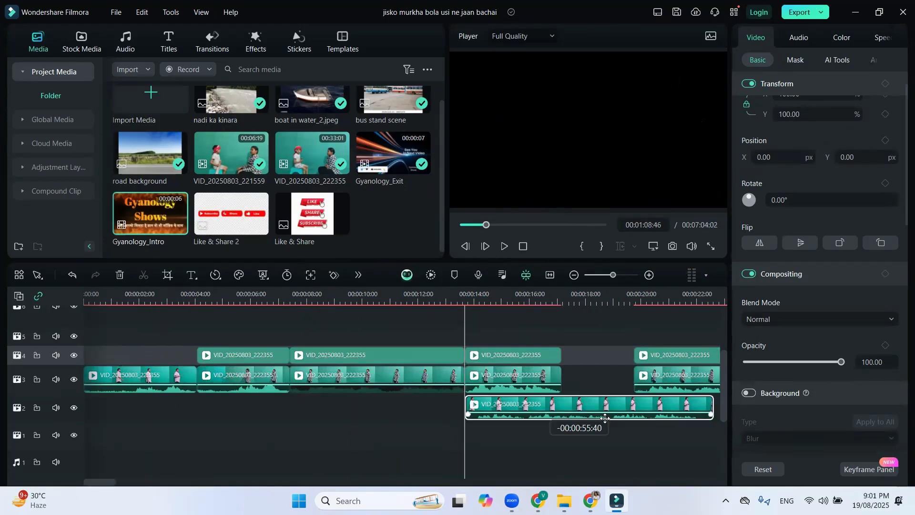
pyautogui.moveTo(541, 391); pyautogui.dragTo(597, 359)
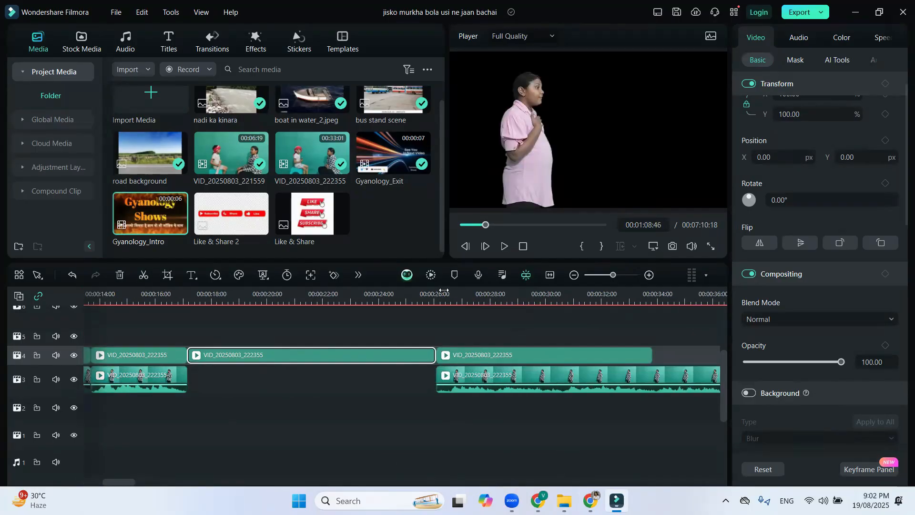
pyautogui.click(182, 296)
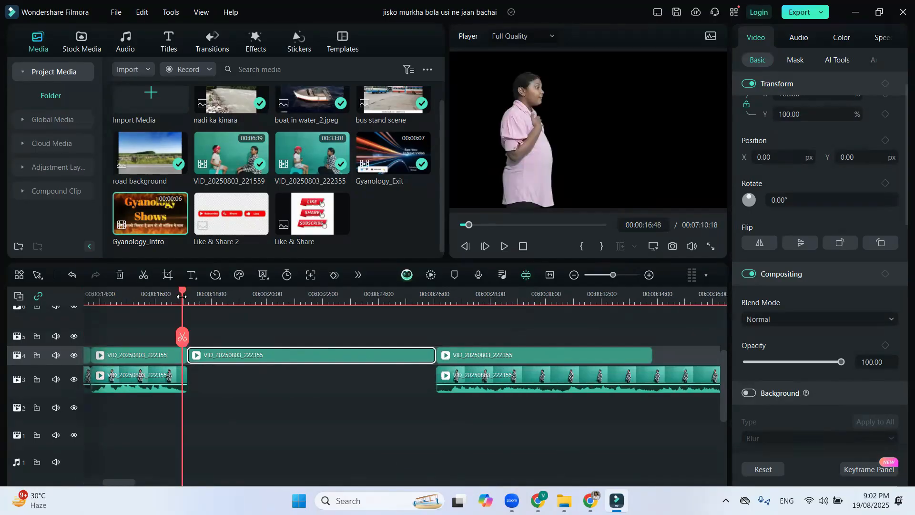
pyautogui.click(504, 246)
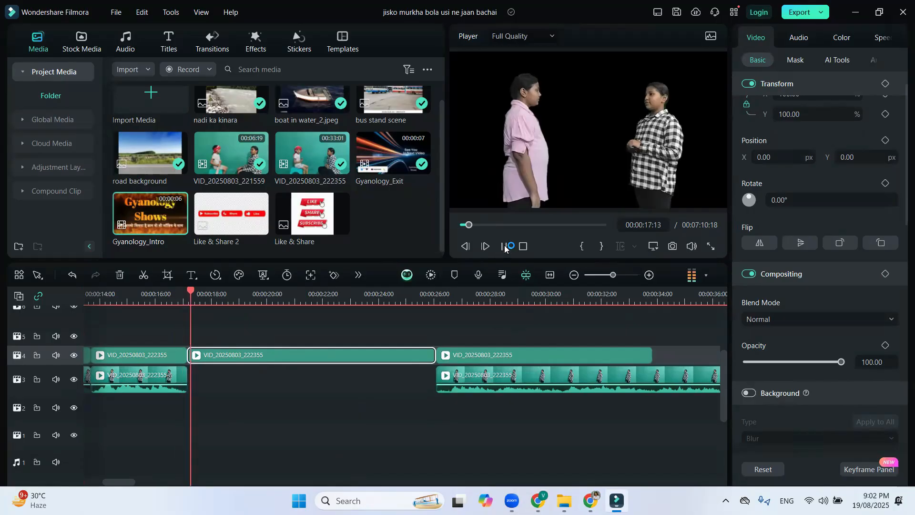
pyautogui.press('space')
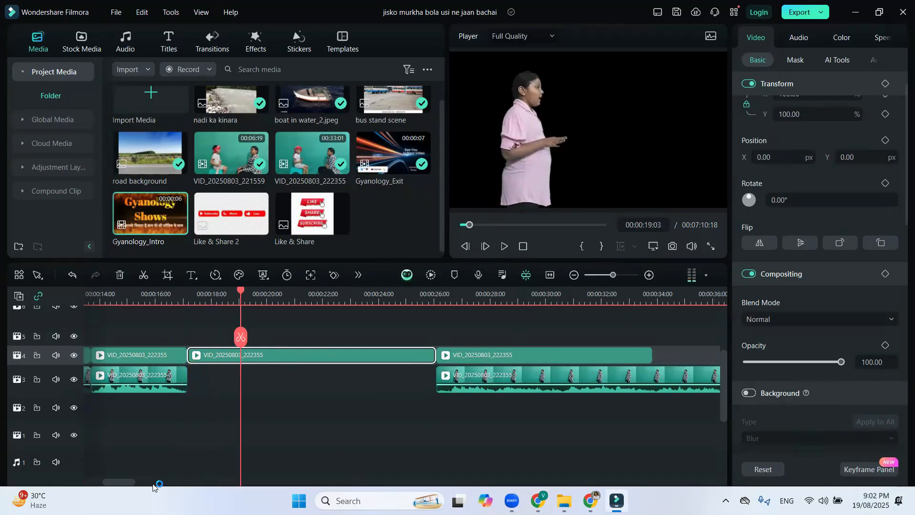
# Copy the second character's muted shot at 00:00:07:20 and paste it on track 3 at about 17 seconds, below the dialogue clip
pyautogui.moveTo(110, 483); pyautogui.dragTo(92, 486)
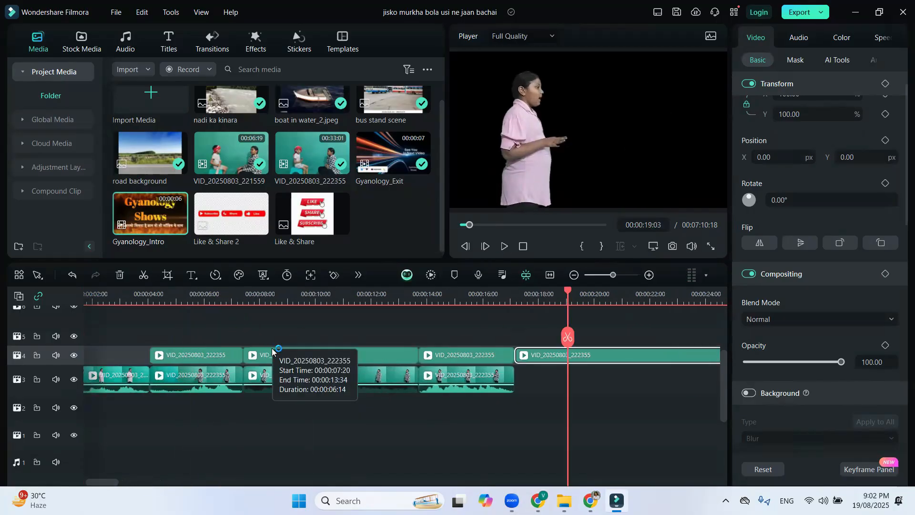
pyautogui.click(268, 297)
pyautogui.moveTo(268, 297); pyautogui.dragTo(294, 297)
pyautogui.click(378, 381)
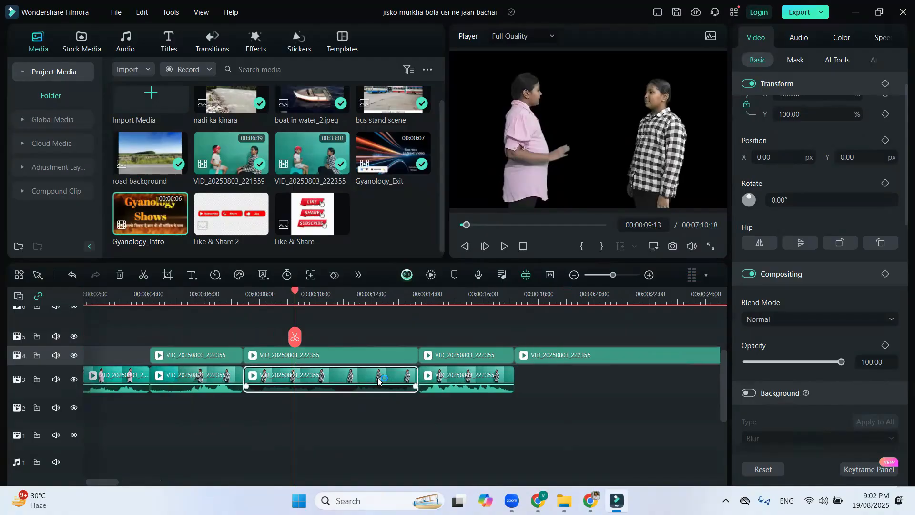
pyautogui.click(519, 298)
pyautogui.moveTo(519, 299); pyautogui.dragTo(517, 298)
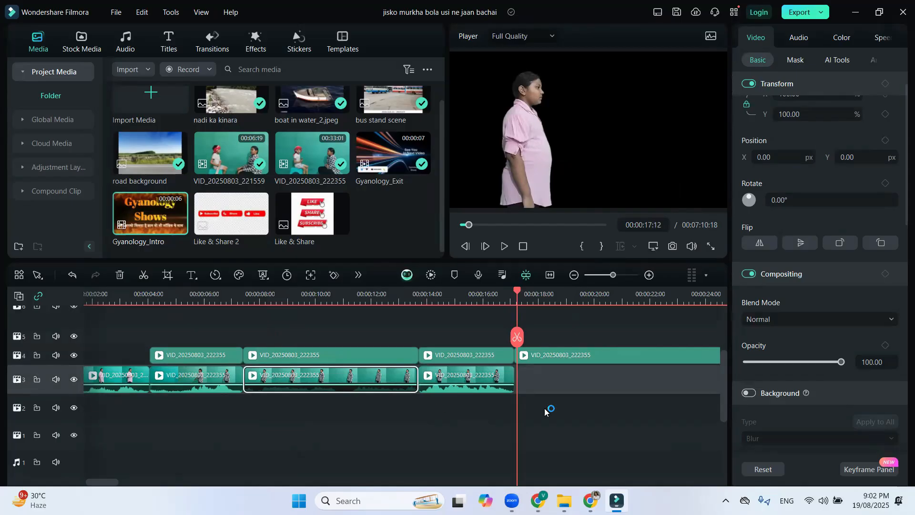
pyautogui.hotkey('ctrl', 'v')
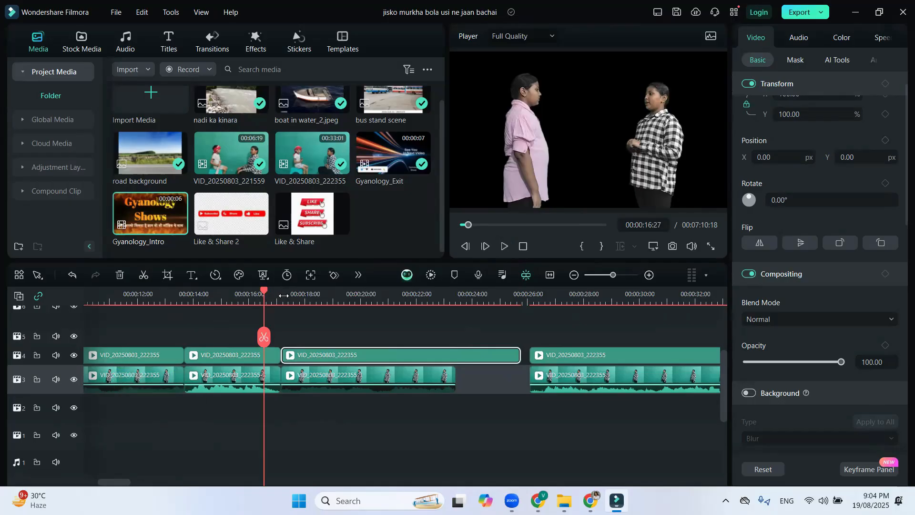
# Play the two-character section from about 16 to 25 seconds
pyautogui.click(242, 295)
pyautogui.click(504, 246)
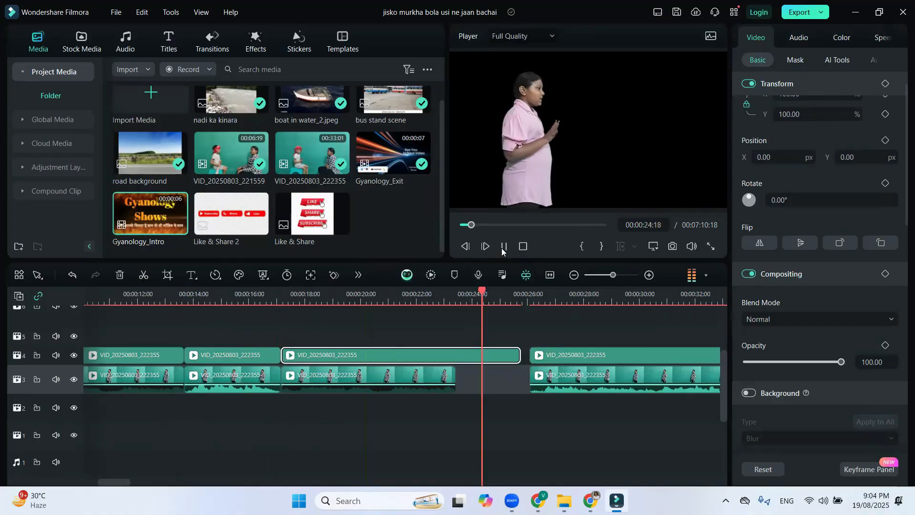
pyautogui.click(502, 248)
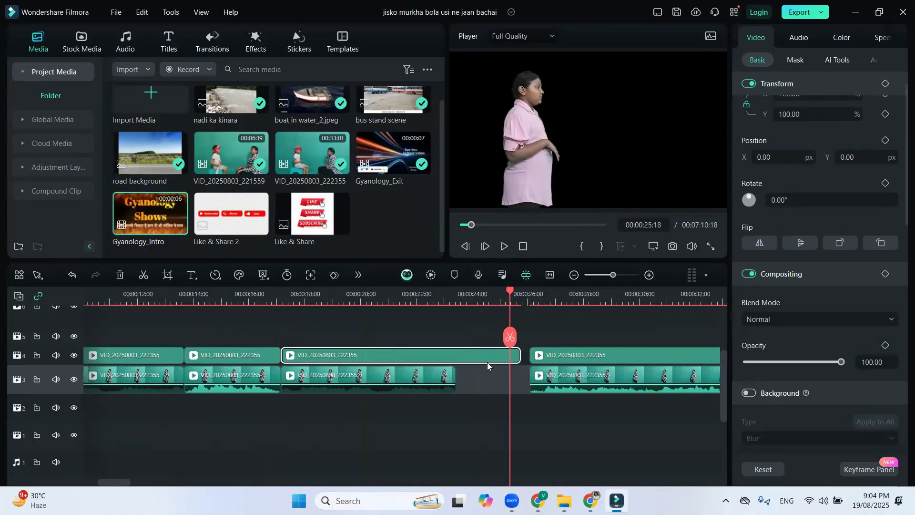
# Copy the second character's muted shot at about 17 seconds and paste it on track 2 at 00:00:21:10
pyautogui.click(394, 297)
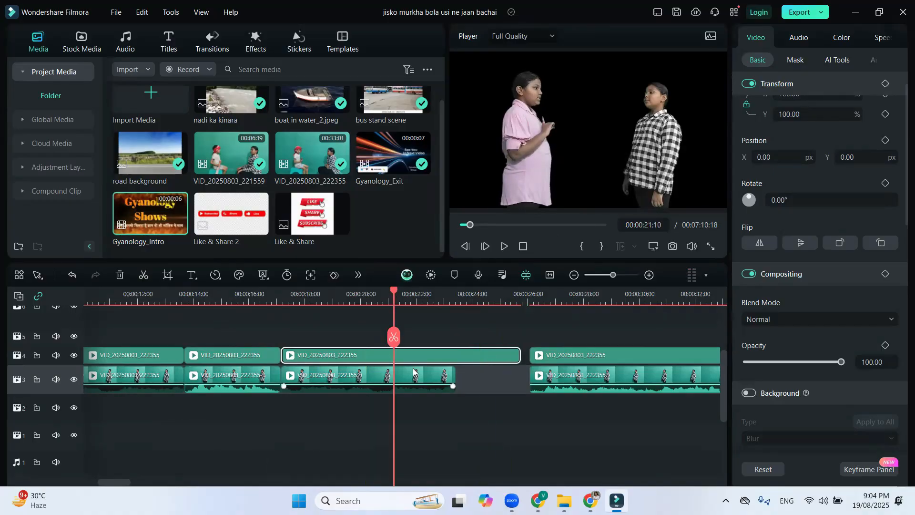
pyautogui.click(423, 380)
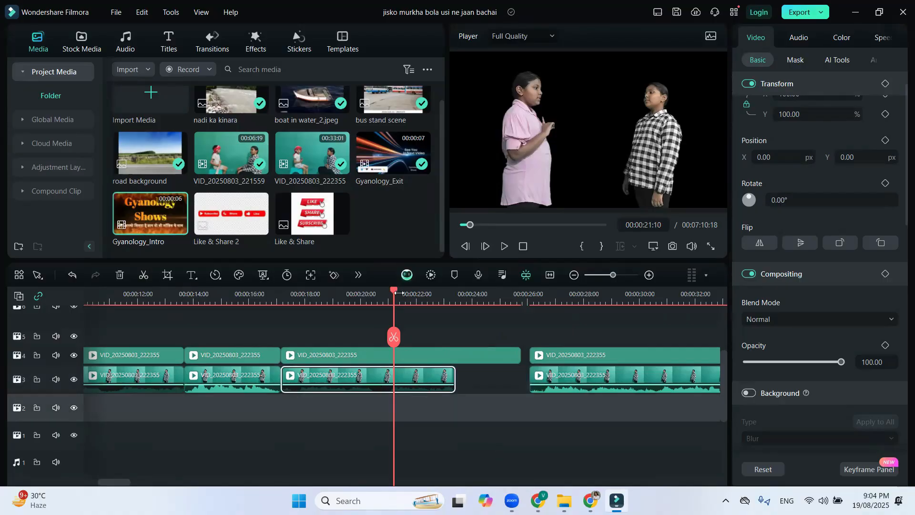
pyautogui.hotkey('ctrl', 'v')
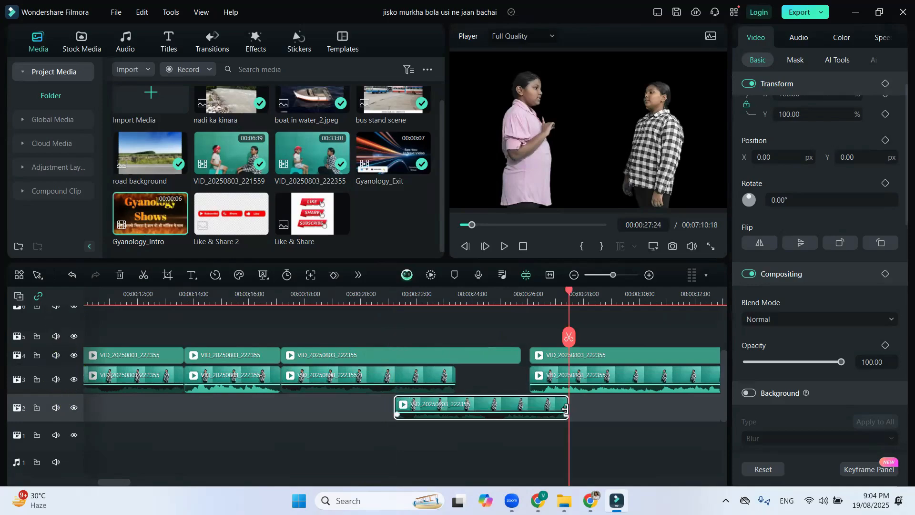
# Trim both ends of the track 2 copy to the length of the track 3 gap and move it into that gap
pyautogui.moveTo(566, 409); pyautogui.dragTo(519, 411)
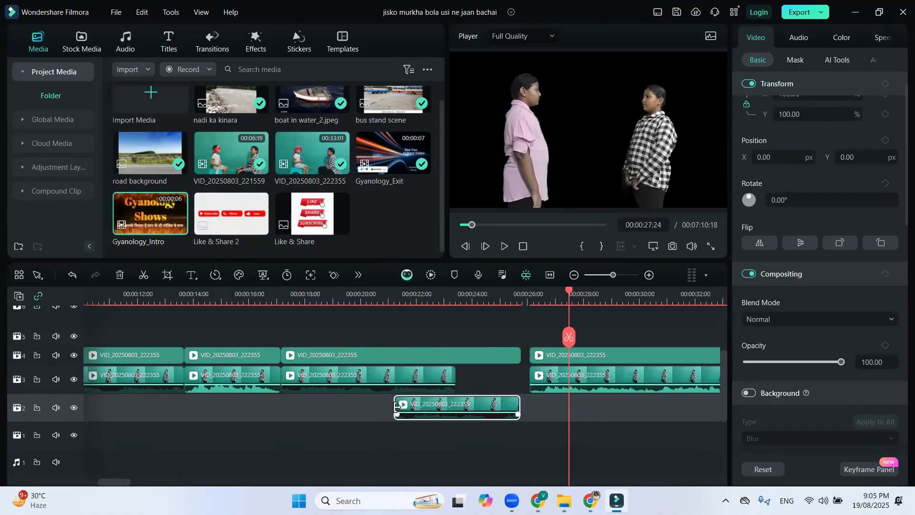
pyautogui.moveTo(395, 406); pyautogui.dragTo(456, 415)
pyautogui.moveTo(506, 398); pyautogui.dragTo(514, 379)
# Play the section from 00:00:25:37 and delete the first character's standing shot above it on track 4
pyautogui.click(504, 246)
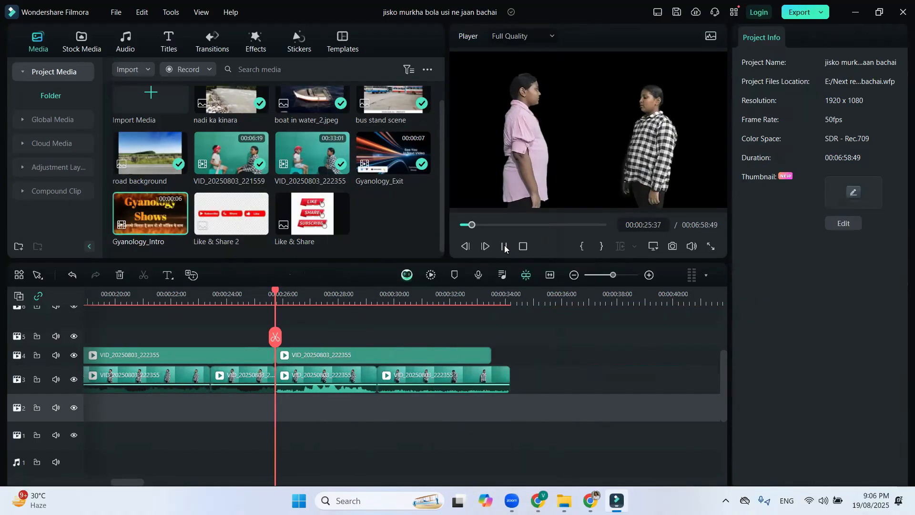
pyautogui.click(366, 355)
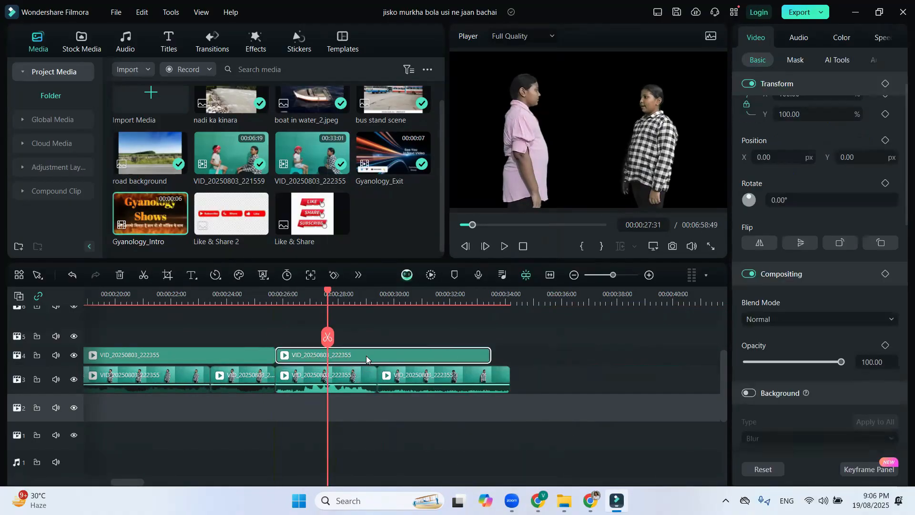
pyautogui.click(120, 274)
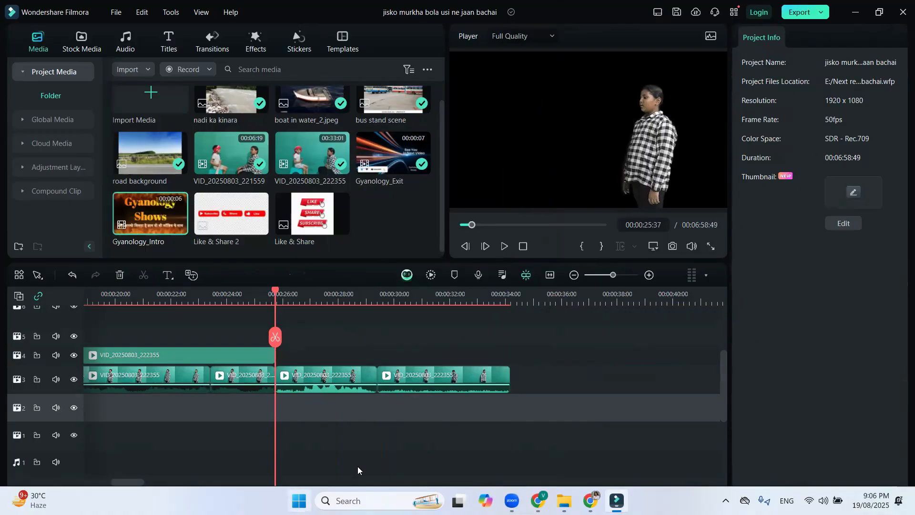
pyautogui.moveTo(129, 482); pyautogui.dragTo(105, 481)
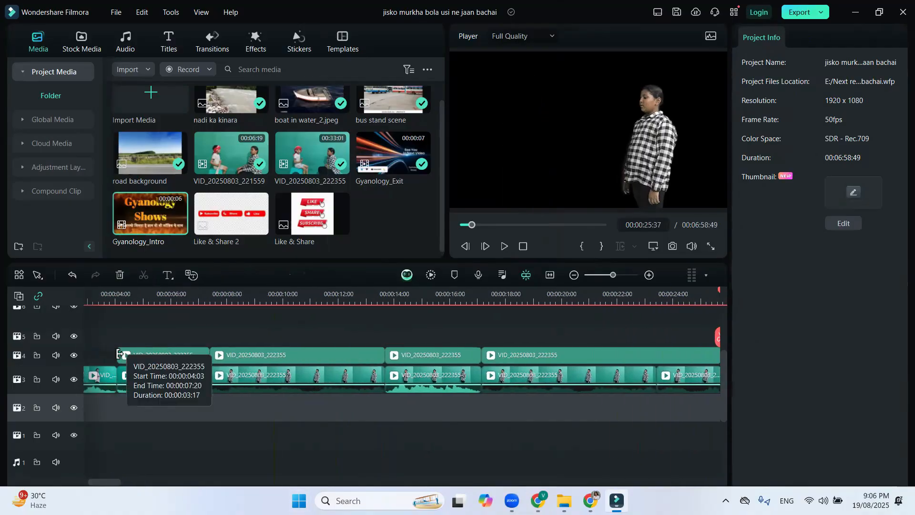
# Copy the first character's muted standing shot at about 14 seconds on track 4 and paste copies above the second character's clips from about 00:00:25:37
pyautogui.click(417, 301)
pyautogui.click(435, 390)
pyautogui.click(436, 339)
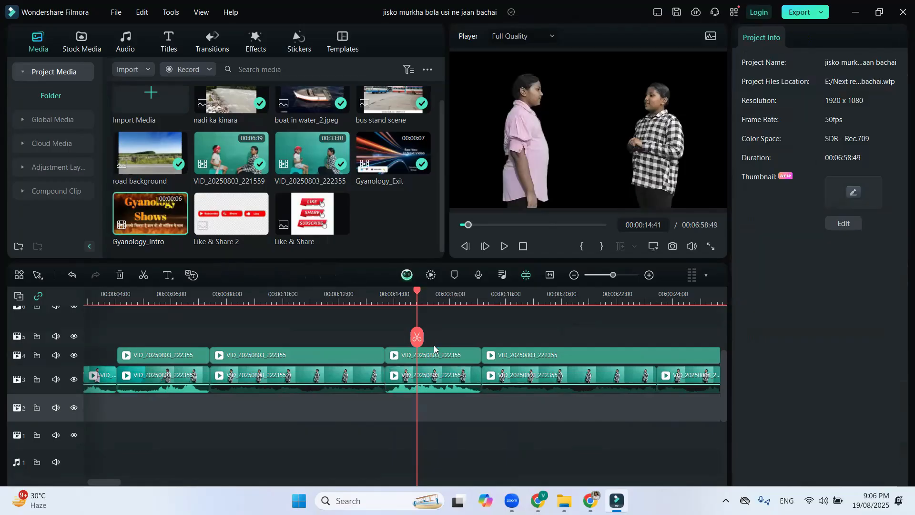
pyautogui.click(435, 355)
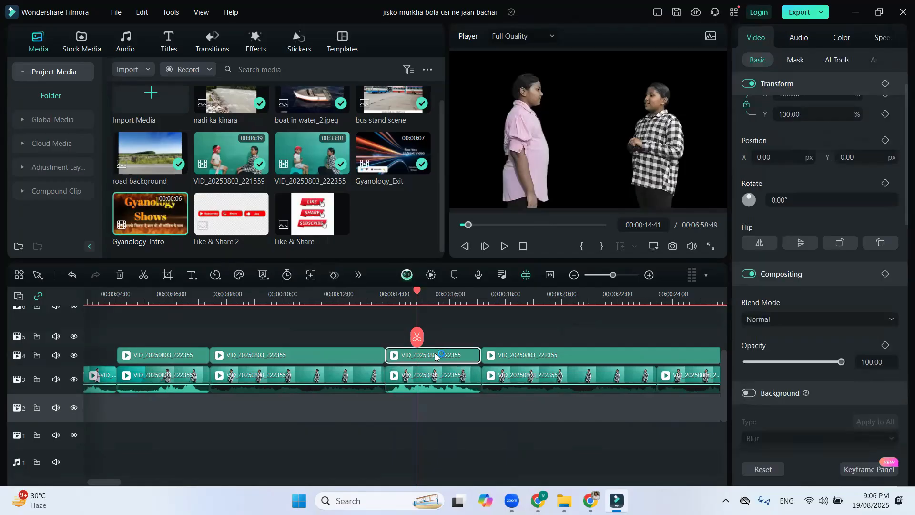
pyautogui.moveTo(105, 481); pyautogui.dragTo(130, 482)
pyautogui.click(226, 294)
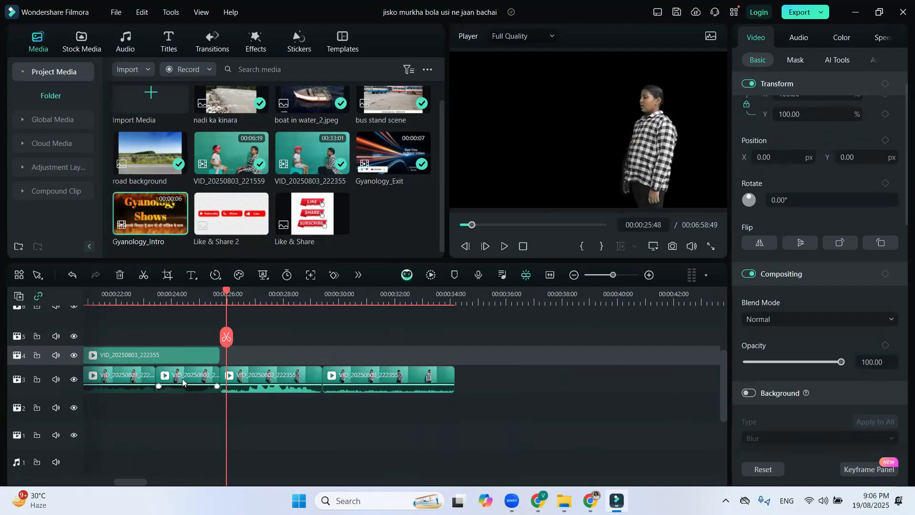
pyautogui.moveTo(182, 379); pyautogui.dragTo(327, 358)
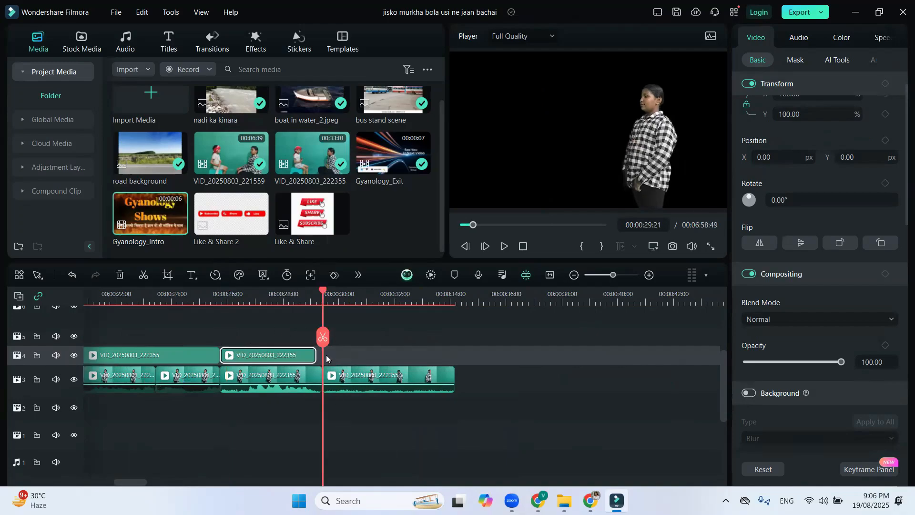
pyautogui.hotkey('ctrl', 'v')
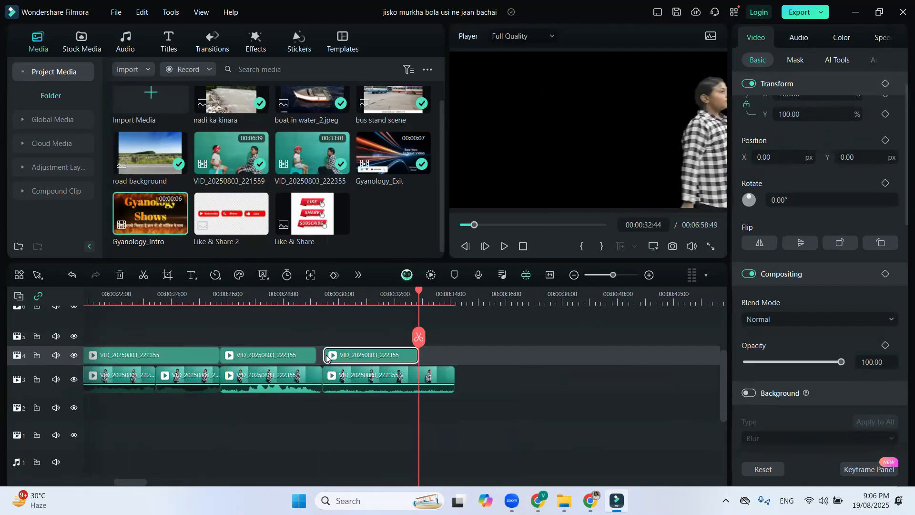
pyautogui.hotkey('ctrl', 'z')
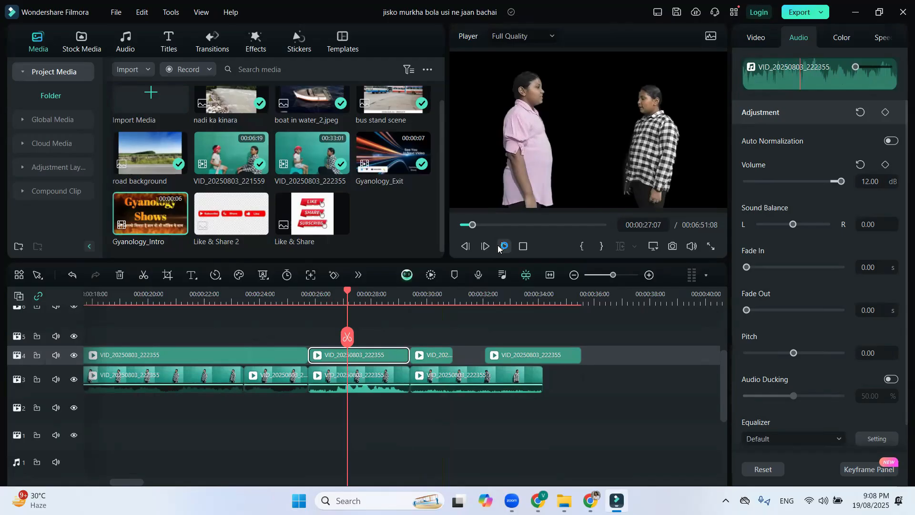
# Move the last track 4 copy against the clip before it and cut off tracks 3 and 4 at 00:00:33:13
pyautogui.click(500, 247)
pyautogui.moveTo(511, 348); pyautogui.dragTo(476, 348)
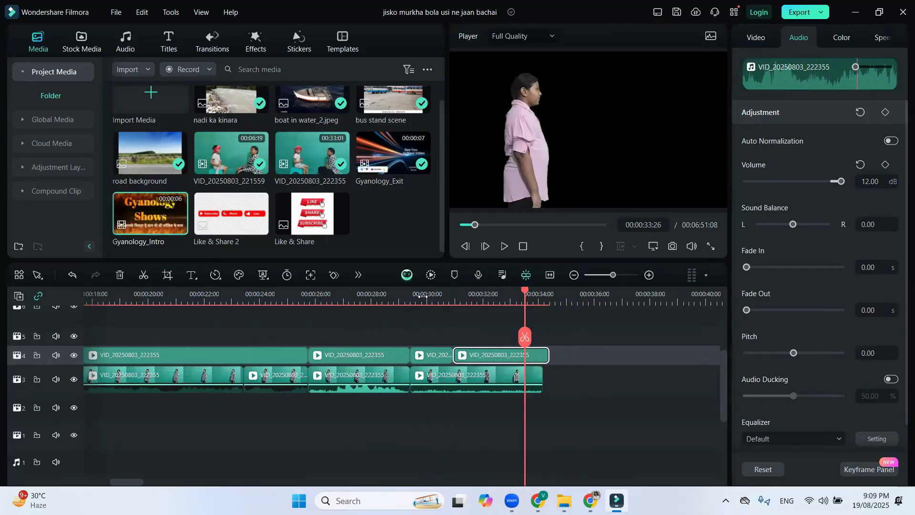
pyautogui.click(418, 296)
pyautogui.click(487, 297)
pyautogui.moveTo(497, 297); pyautogui.dragTo(518, 300)
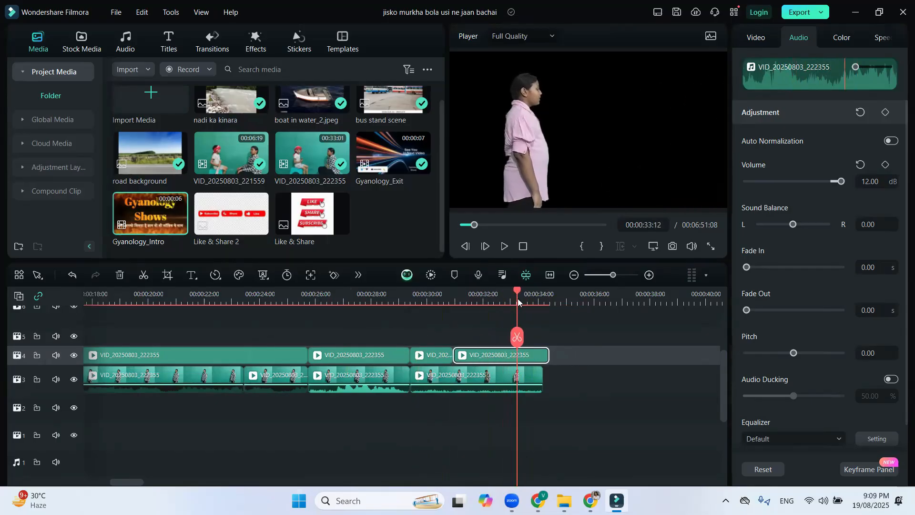
pyautogui.click(519, 337)
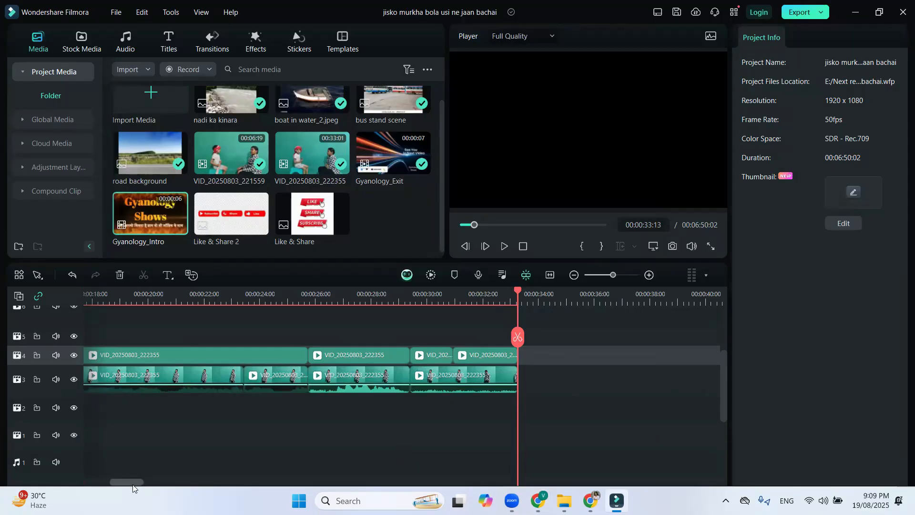
# Scrub through the assembled two-character section from its beginning to check both characters
pyautogui.moveTo(137, 482); pyautogui.dragTo(109, 482)
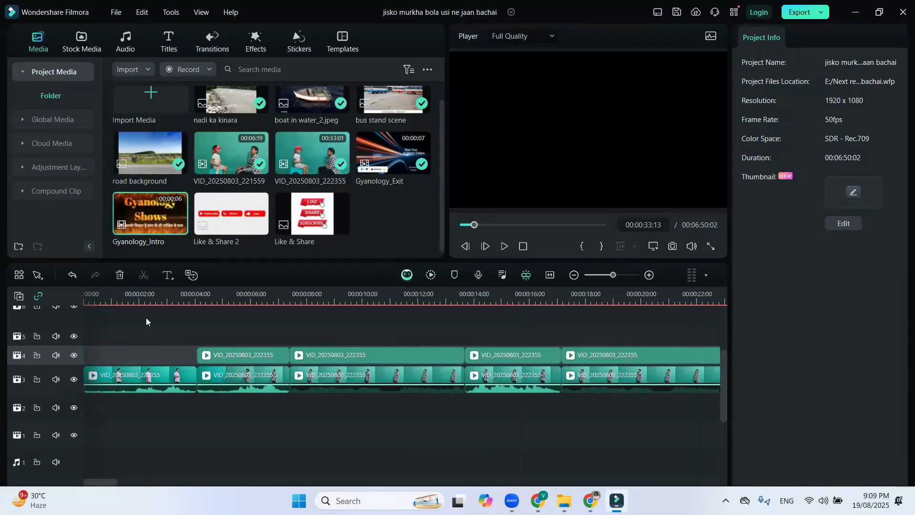
pyautogui.click(136, 337)
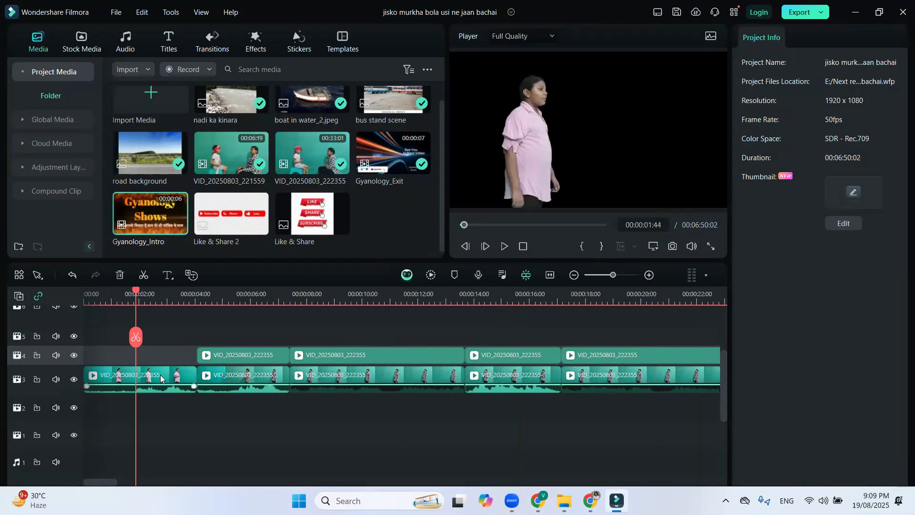
pyautogui.moveTo(136, 291); pyautogui.dragTo(366, 339)
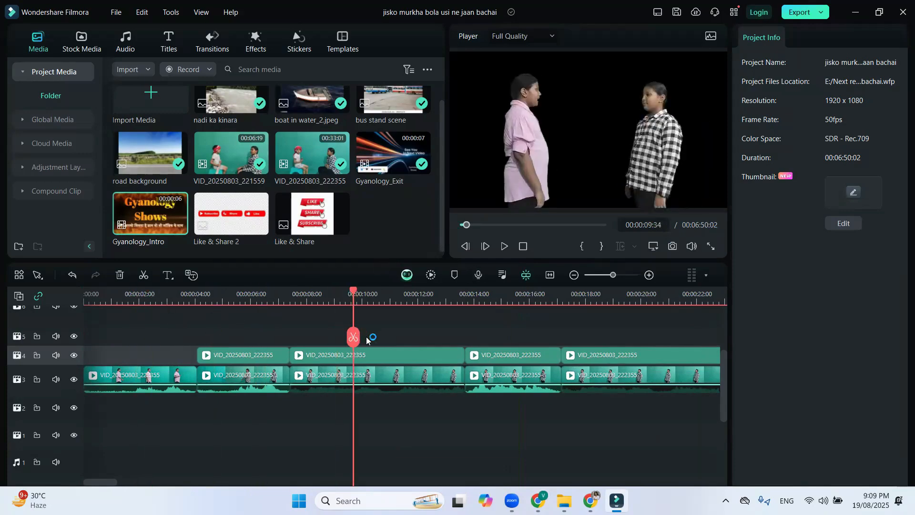
pyautogui.hscroll(5, 366, 339)
pyautogui.click(459, 297)
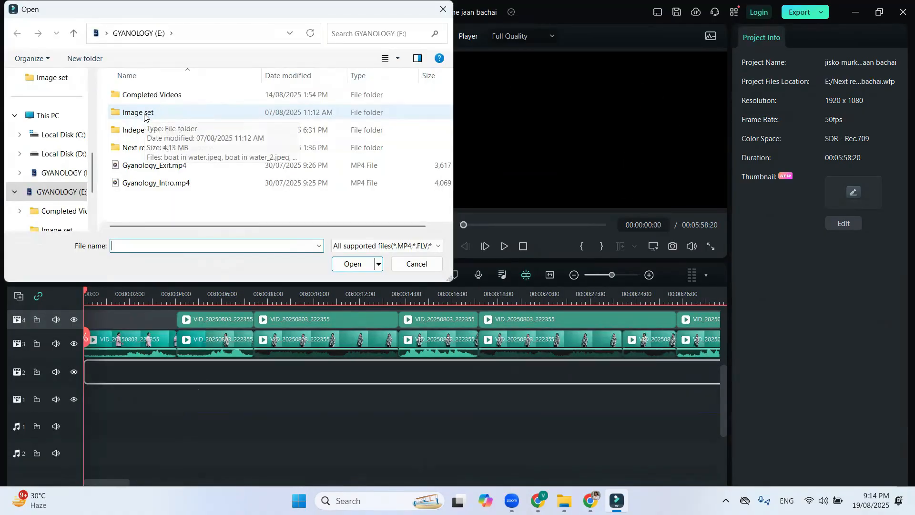
# Import factory back ground 2.png from the Image set folder
pyautogui.click(150, 113)
pyautogui.doubleClick(150, 112)
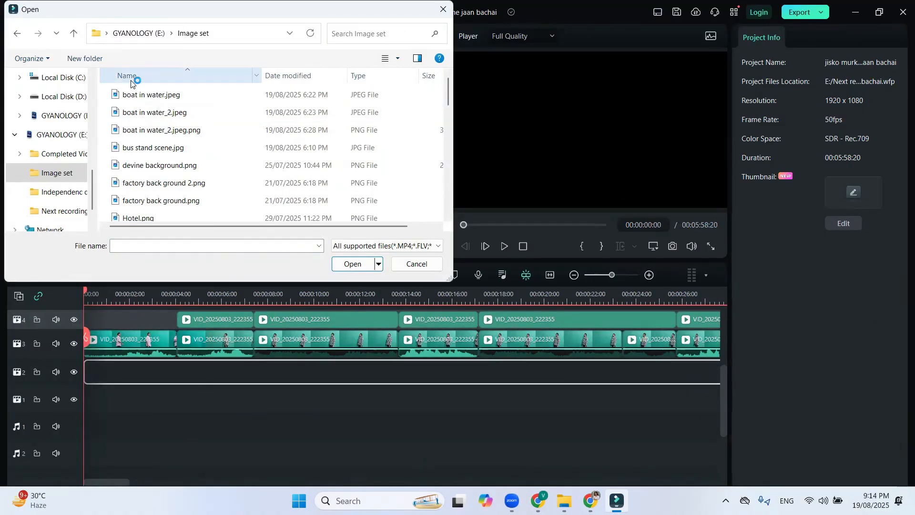
pyautogui.write('fa')
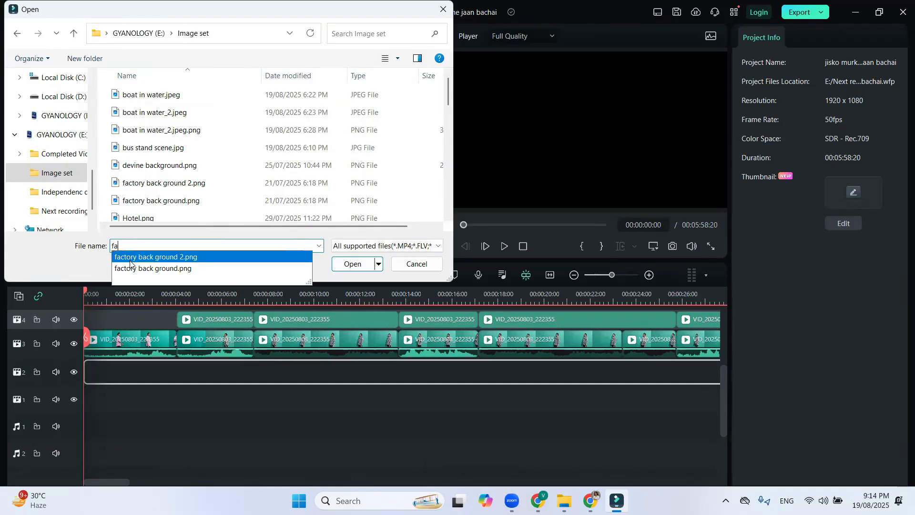
pyautogui.click(131, 257)
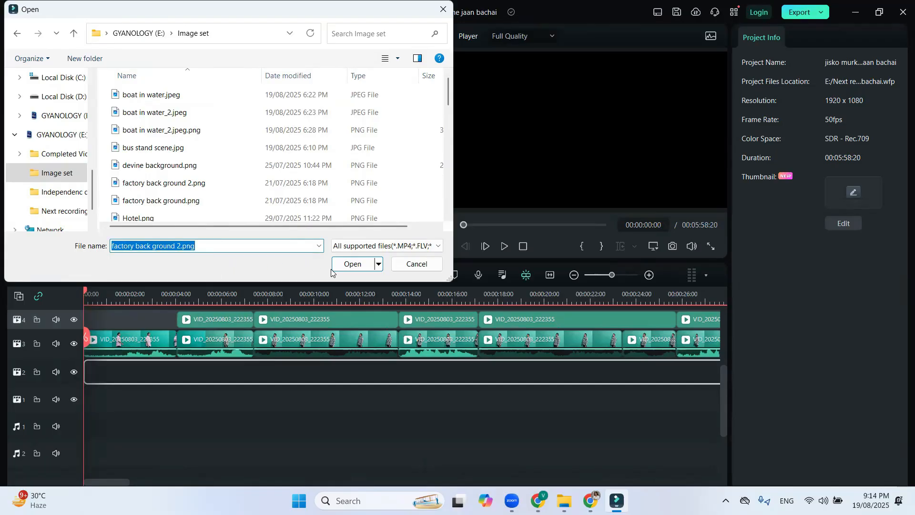
pyautogui.click(353, 264)
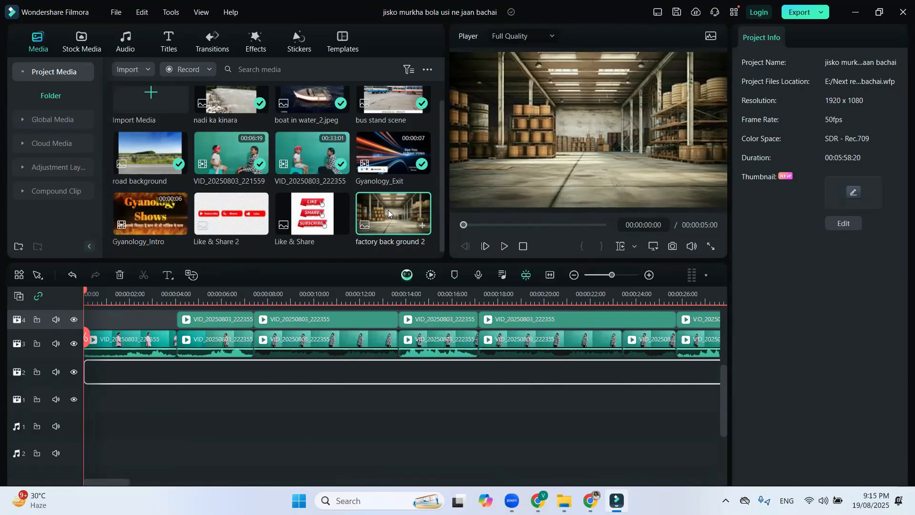
# Place the factory back ground 2 image at the start of track 2 and extend it to the end of the track 4 character clips
pyautogui.moveTo(385, 216); pyautogui.dragTo(143, 427)
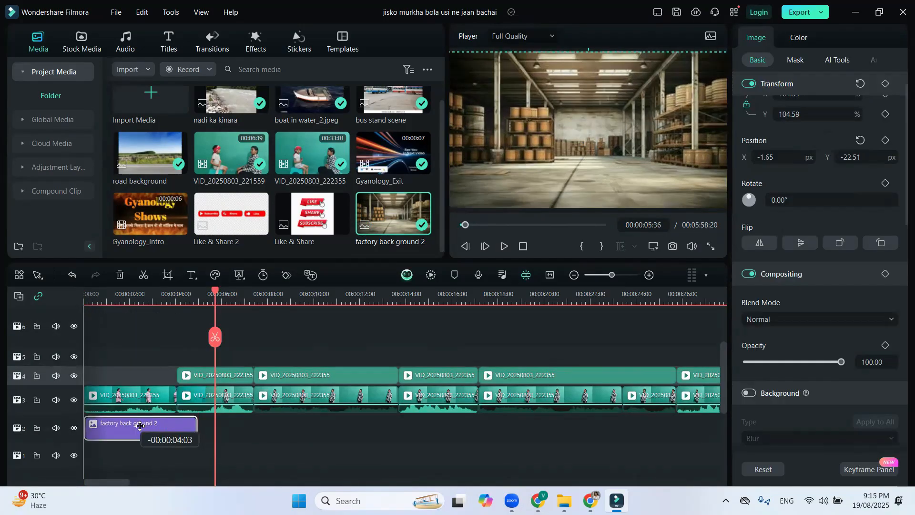
pyautogui.click(116, 295)
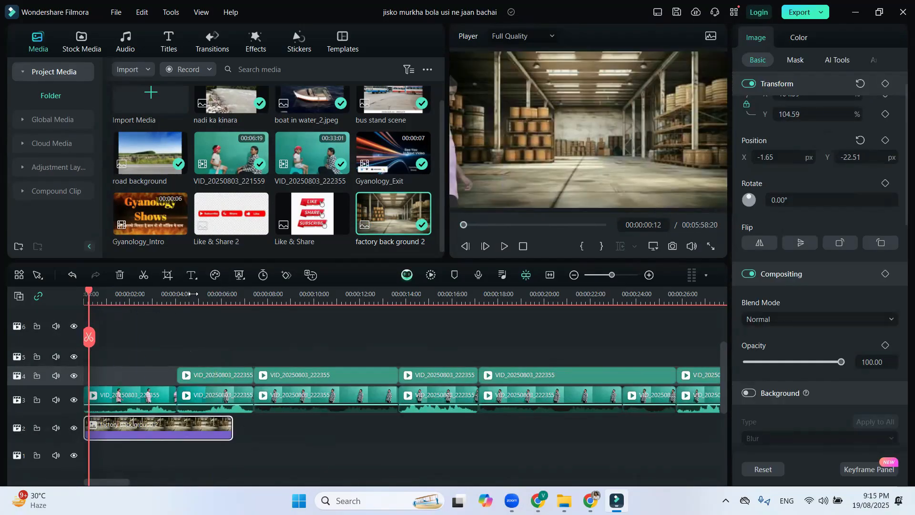
pyautogui.click(194, 296)
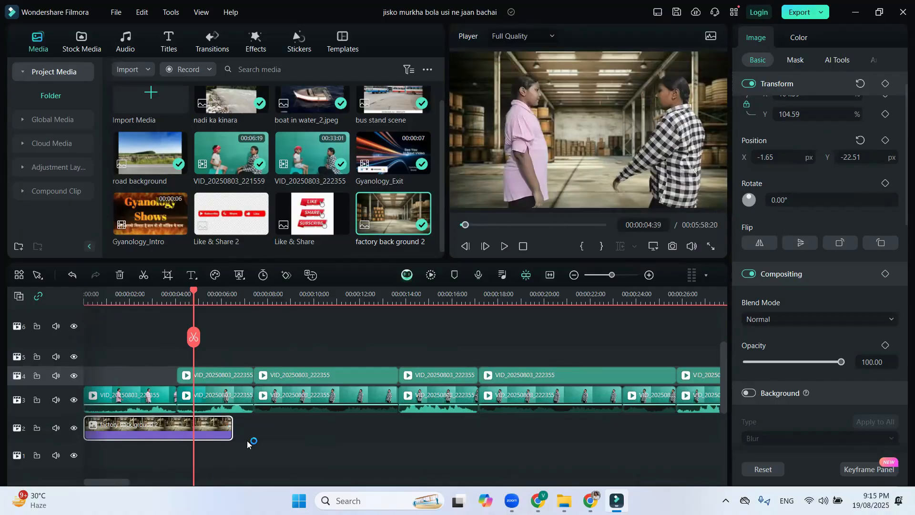
pyautogui.click(313, 288)
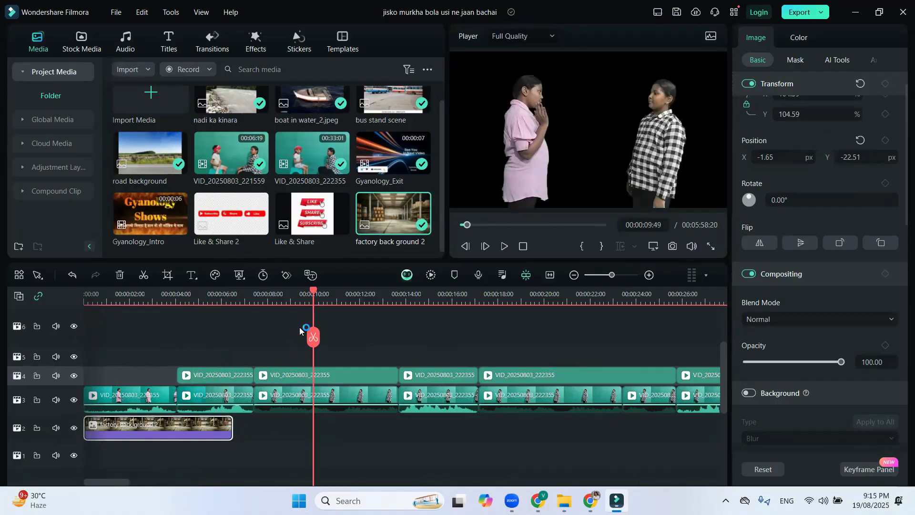
pyautogui.click(189, 294)
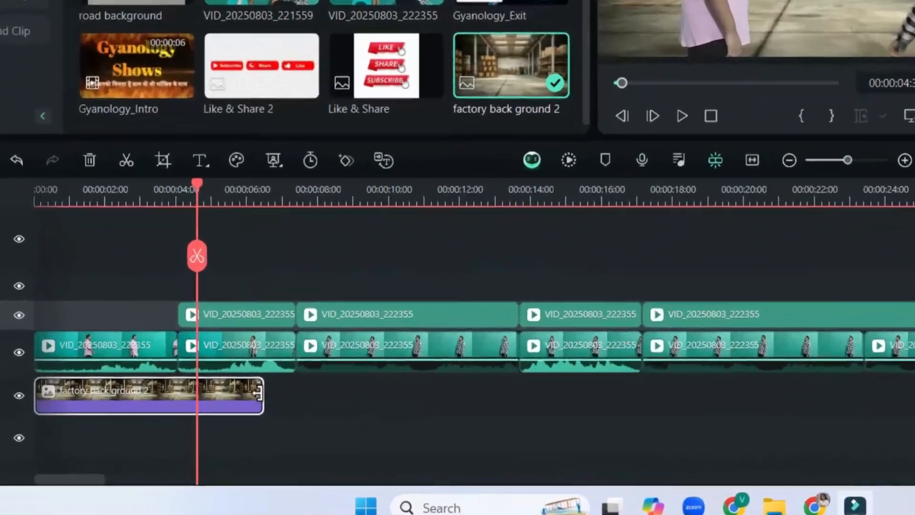
pyautogui.moveTo(229, 424); pyautogui.dragTo(716, 423)
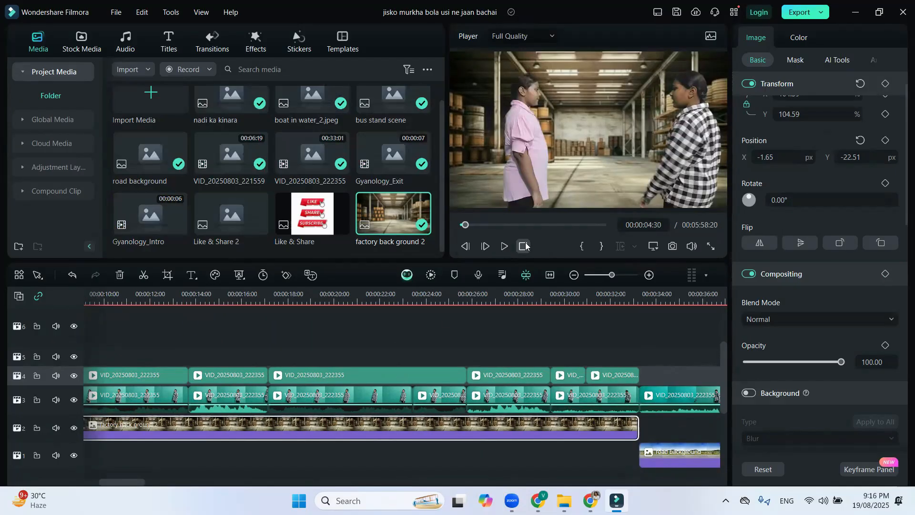
# Play the section from the start and from 00:00:12:01 to check the characters against the factory background
pyautogui.click(523, 245)
pyautogui.click(505, 246)
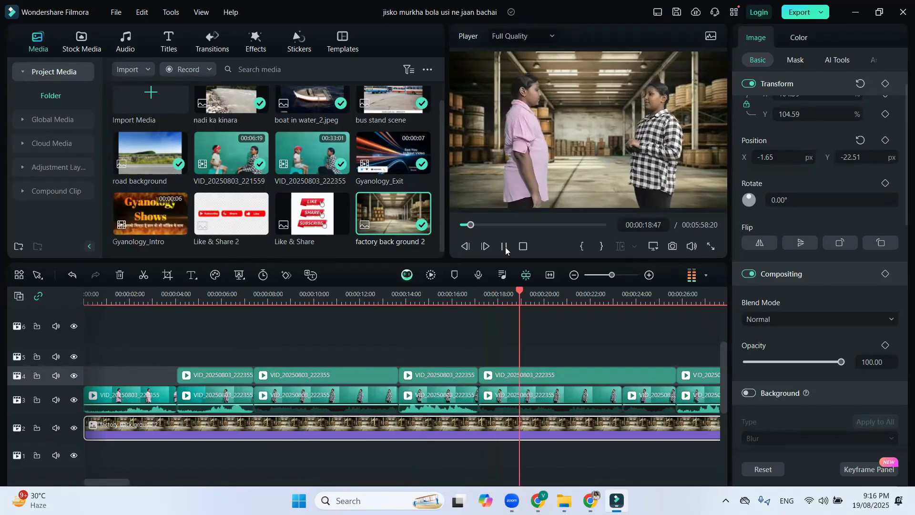
pyautogui.click(360, 297)
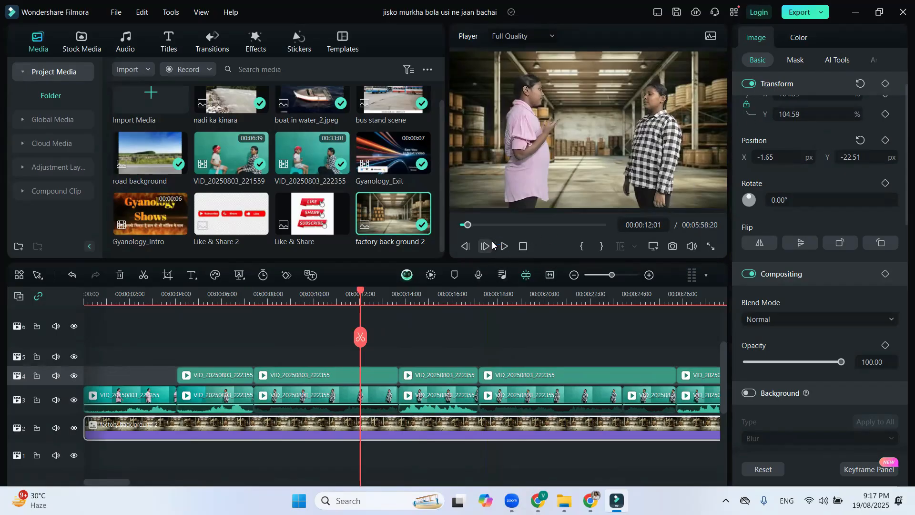
pyautogui.press('Home')
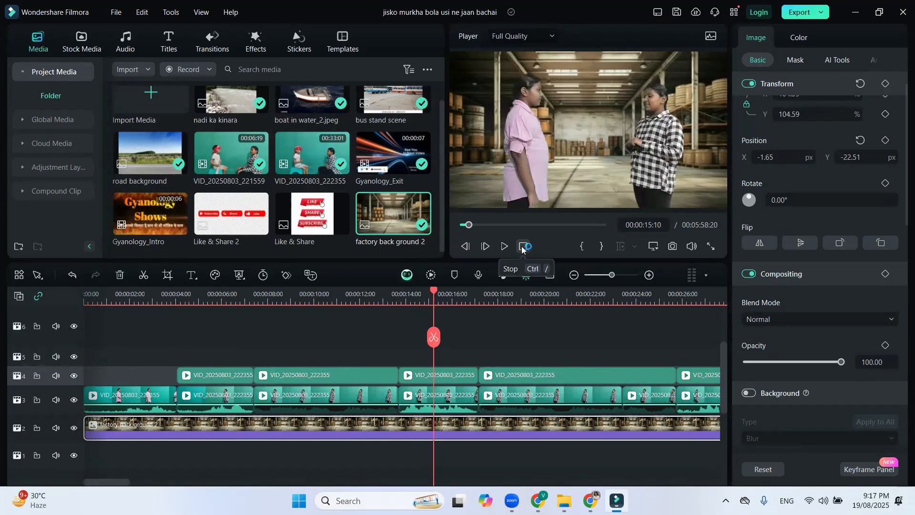
# Insert the Gyanology_Intro clip at the very start of track 3, ahead of the first scene
pyautogui.click(523, 247)
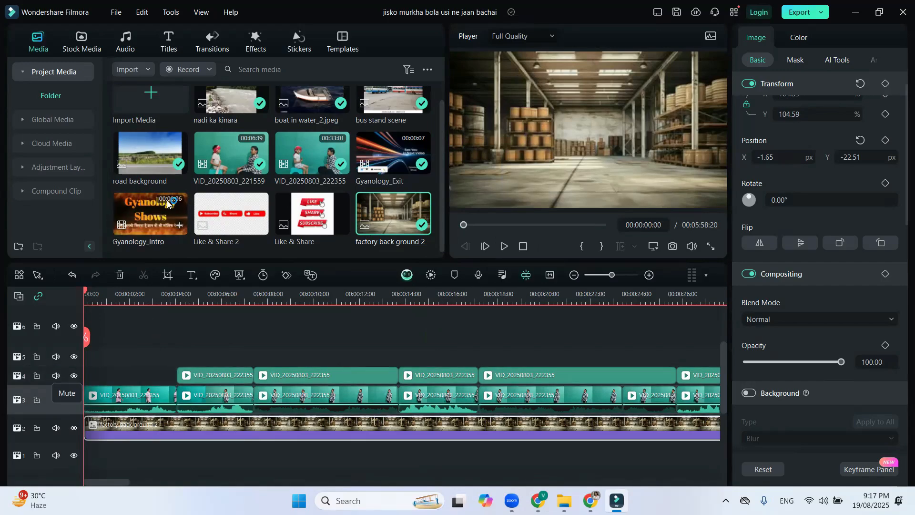
pyautogui.doubleClick(158, 227)
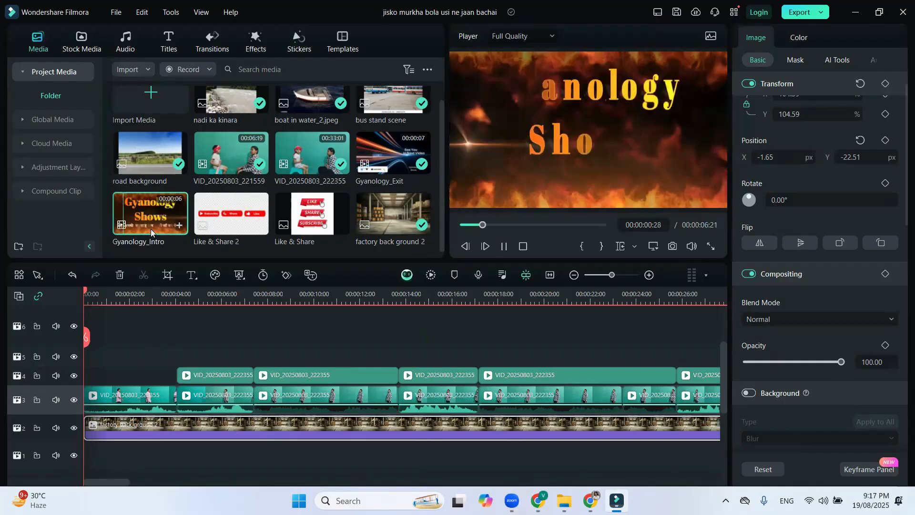
pyautogui.click(180, 226)
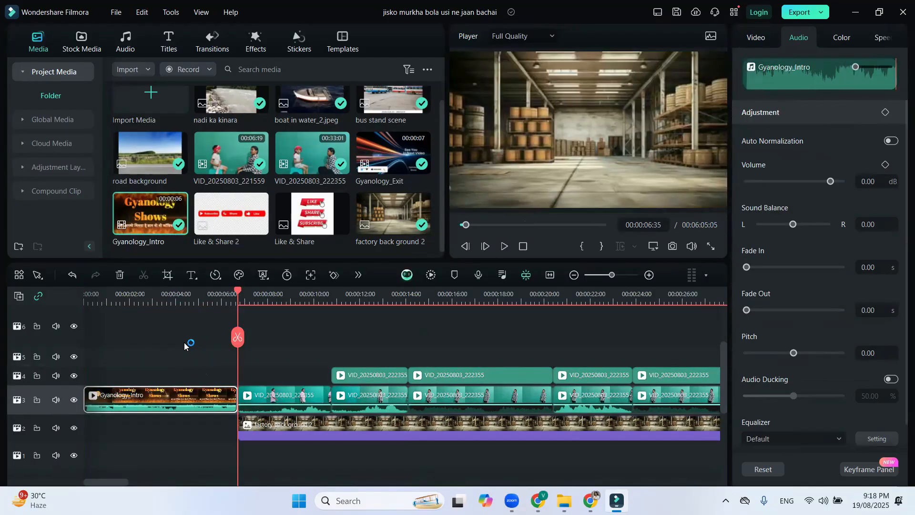
# Play from 00:00:01:11 through the intro into the first factory scene
pyautogui.click(111, 301)
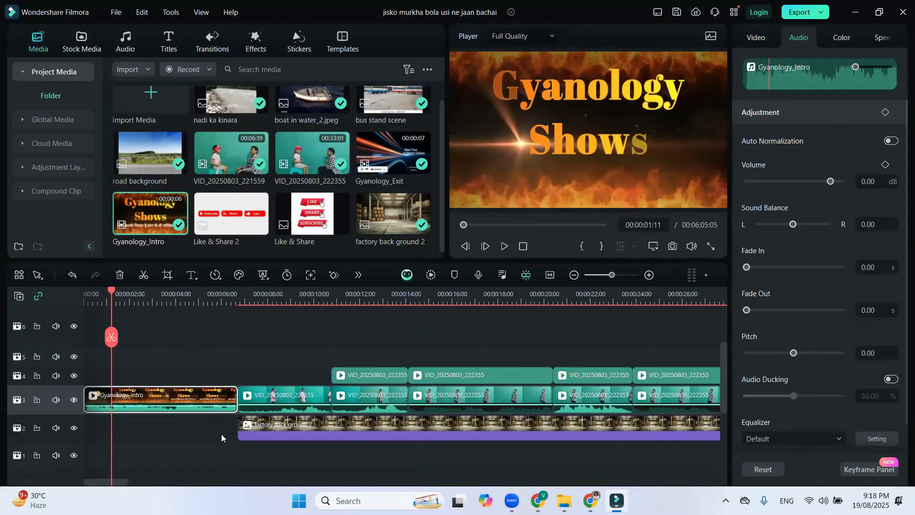
pyautogui.click(504, 246)
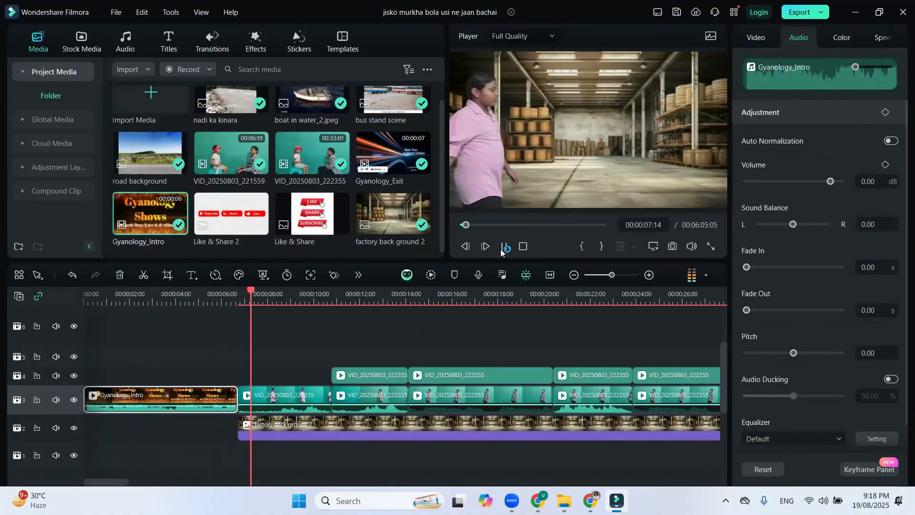
pyautogui.click(503, 248)
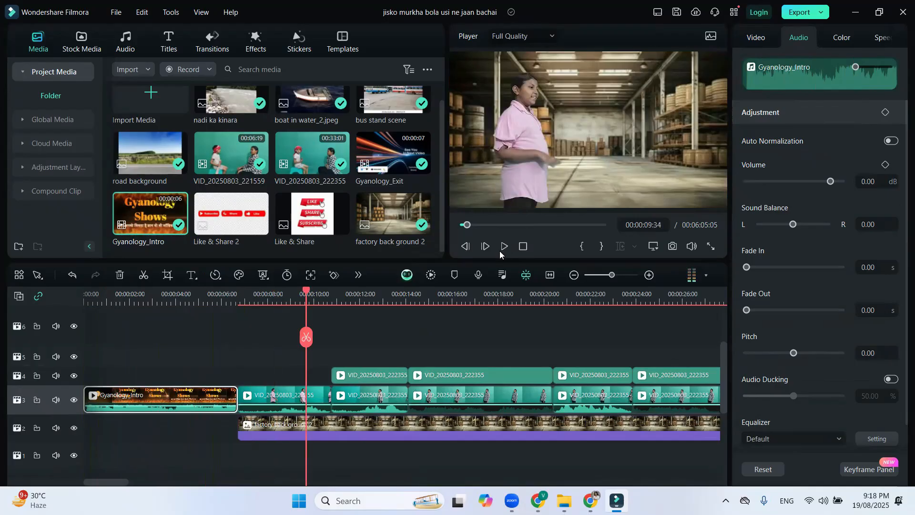